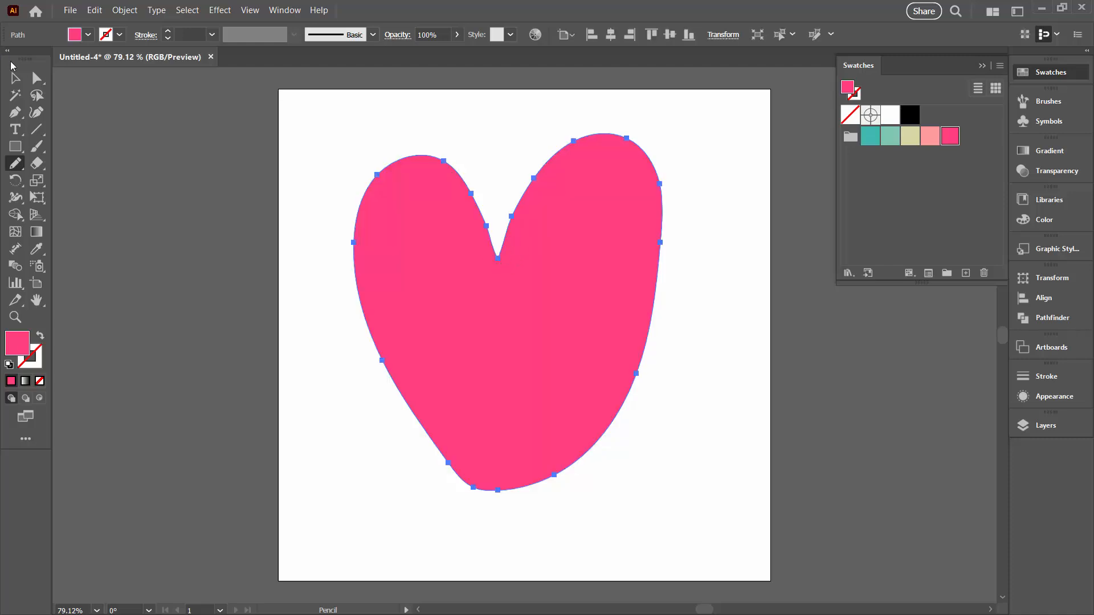
Move the pink heart slightly down and across so it sits near the centre of the artboard, leaving it deselected
left_click(13, 79)
left_click_drag(437, 352, 463, 354)
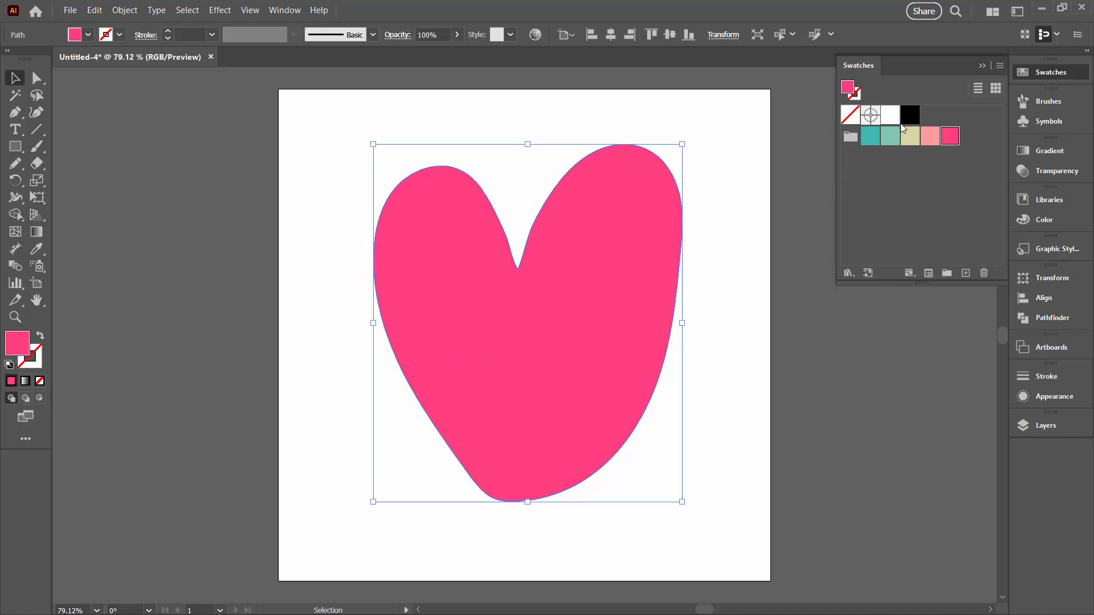
left_click(749, 340)
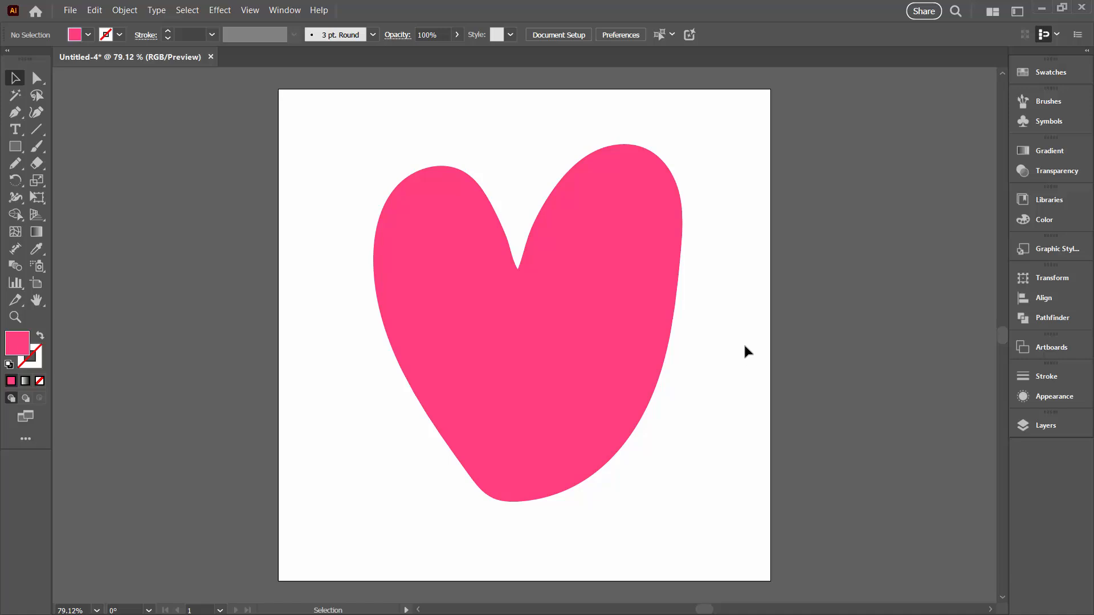
Place the artwork of the user-defined skeleton leaf brush as an editable object overlapping the heart's lower left side, and close that brush library
left_click(1025, 102)
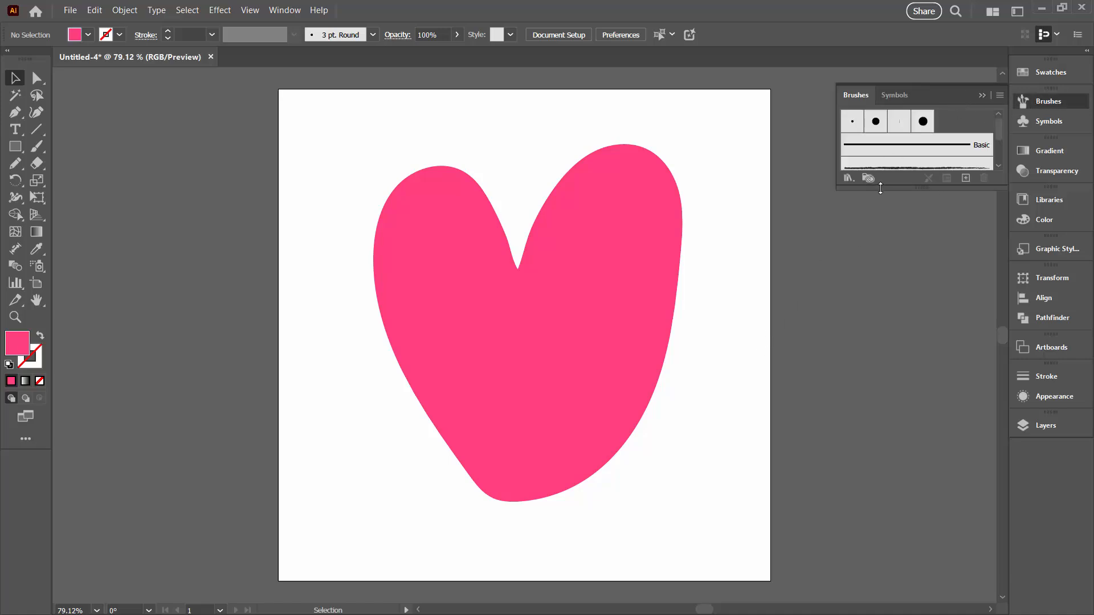
left_click_drag(875, 192, 836, 324)
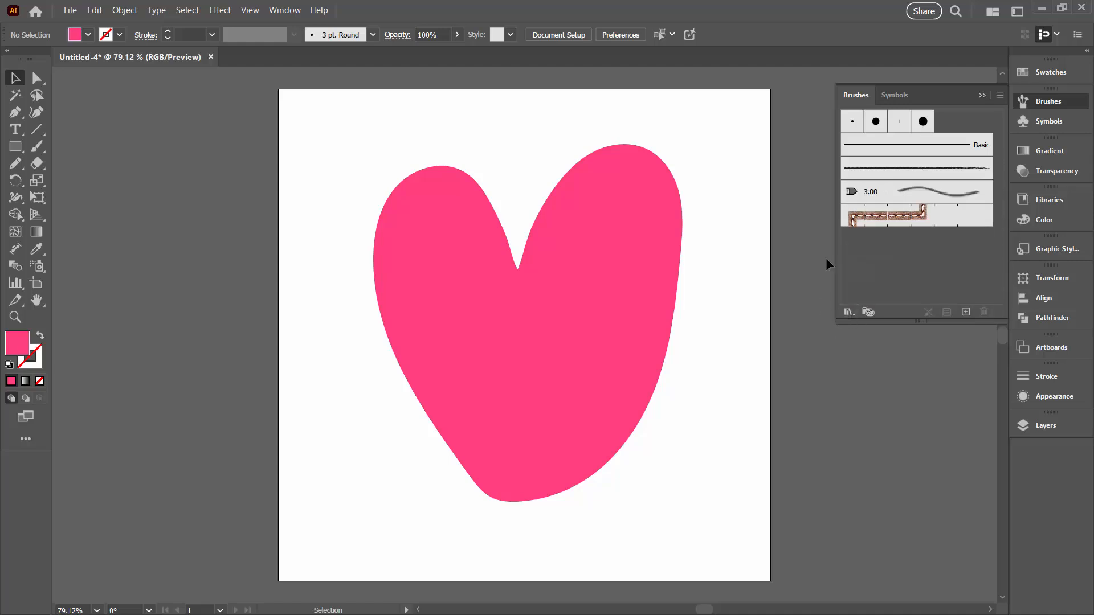
left_click(849, 312)
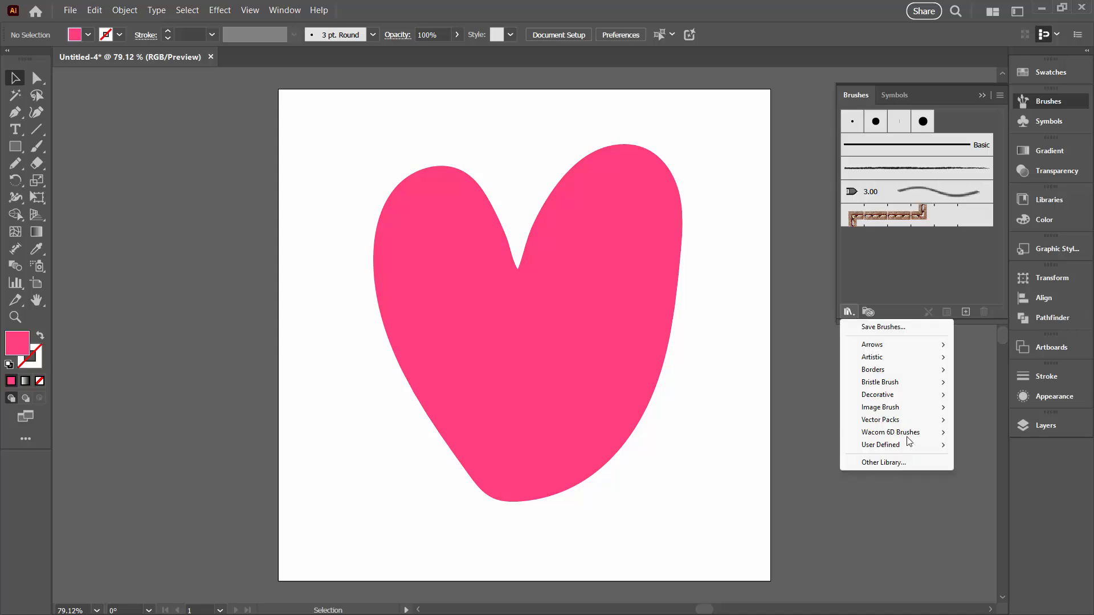
mouse_move(908, 444)
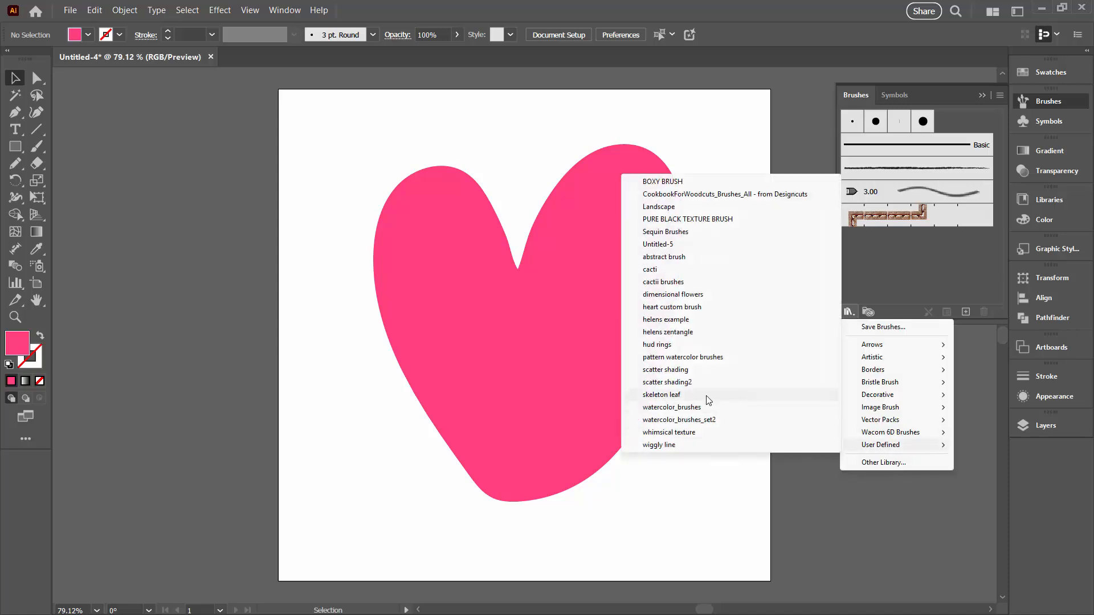
left_click(661, 394)
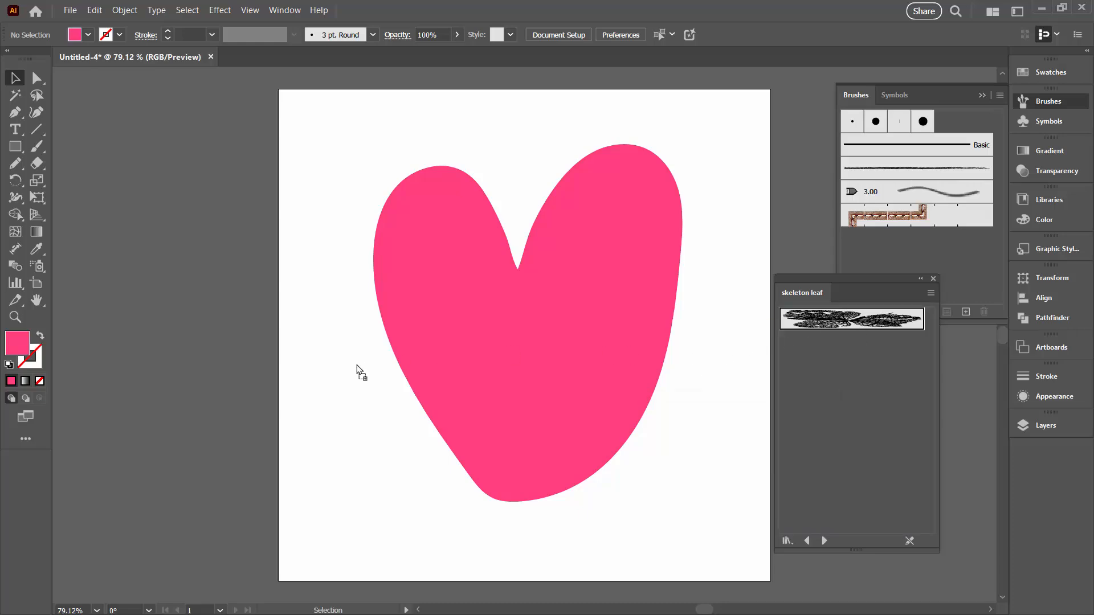
left_click_drag(299, 408, 299, 409)
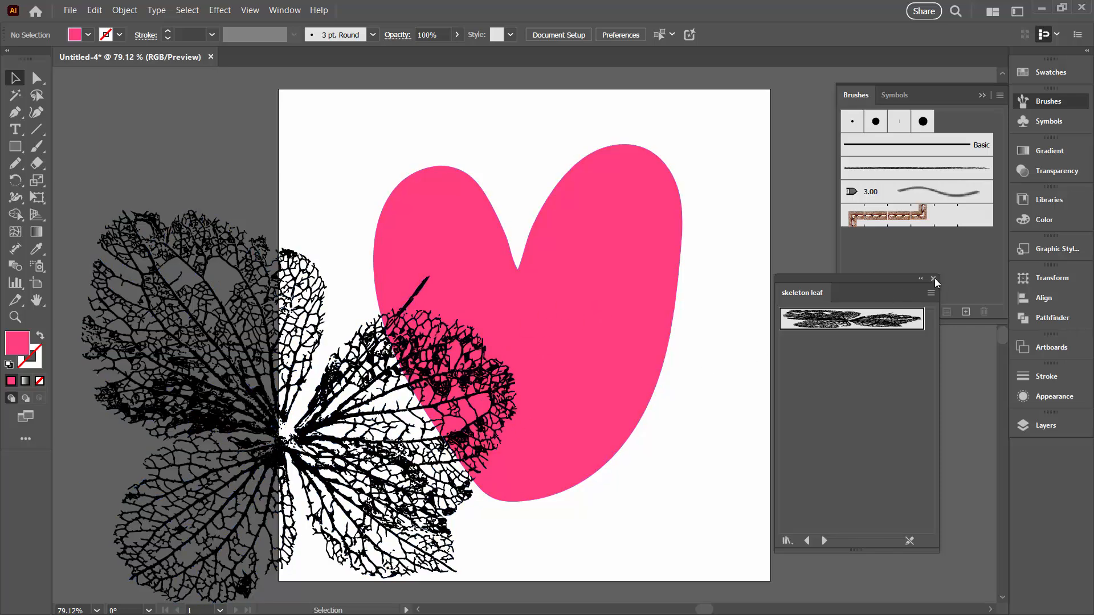
left_click(933, 279)
Place the first Artistic_ChalkCharcoalPencil brush's artwork on the artboard and enlarge it across the upper part of the heart
left_click(849, 314)
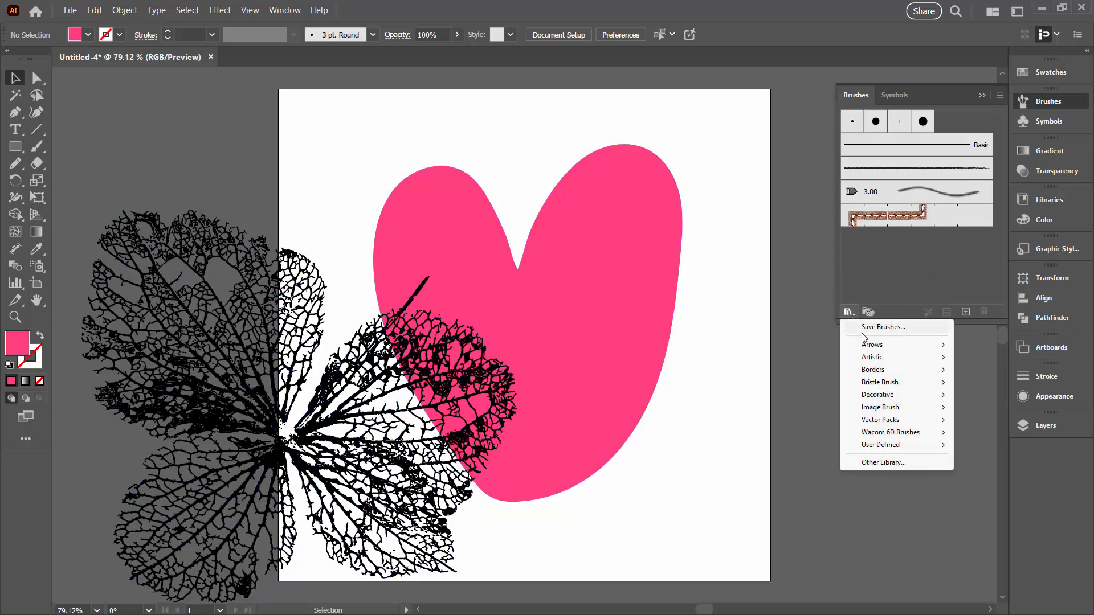
mouse_move(867, 359)
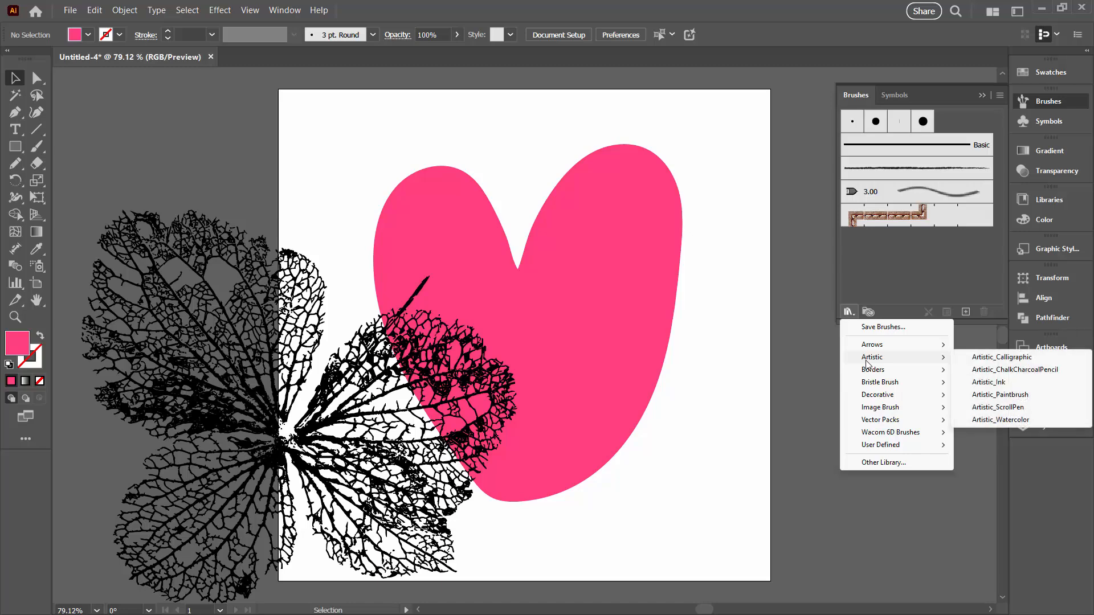
left_click(974, 371)
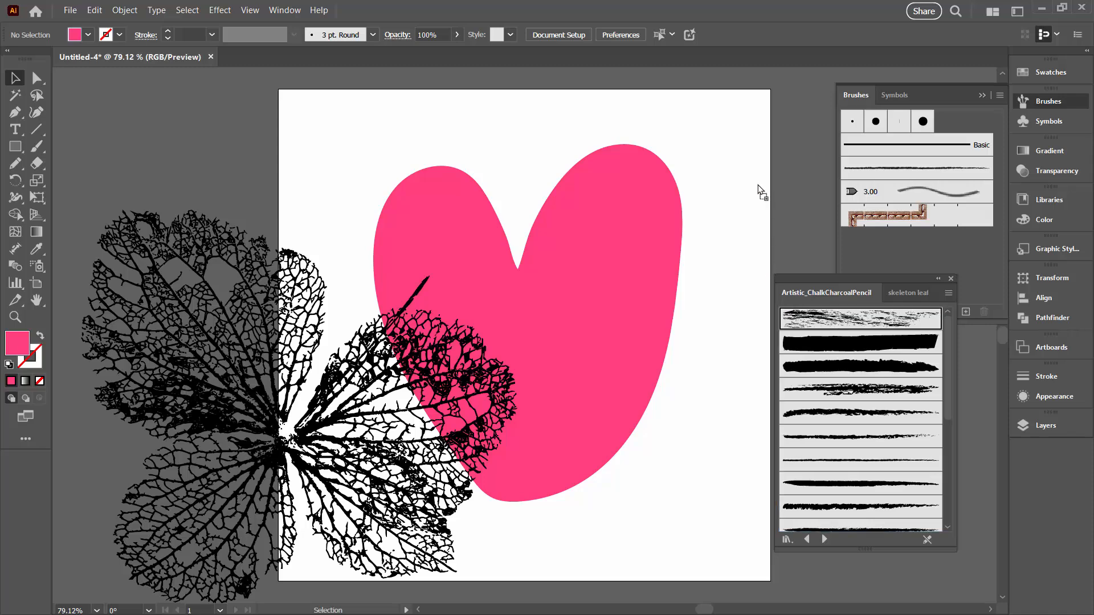
left_click_drag(695, 122, 693, 120)
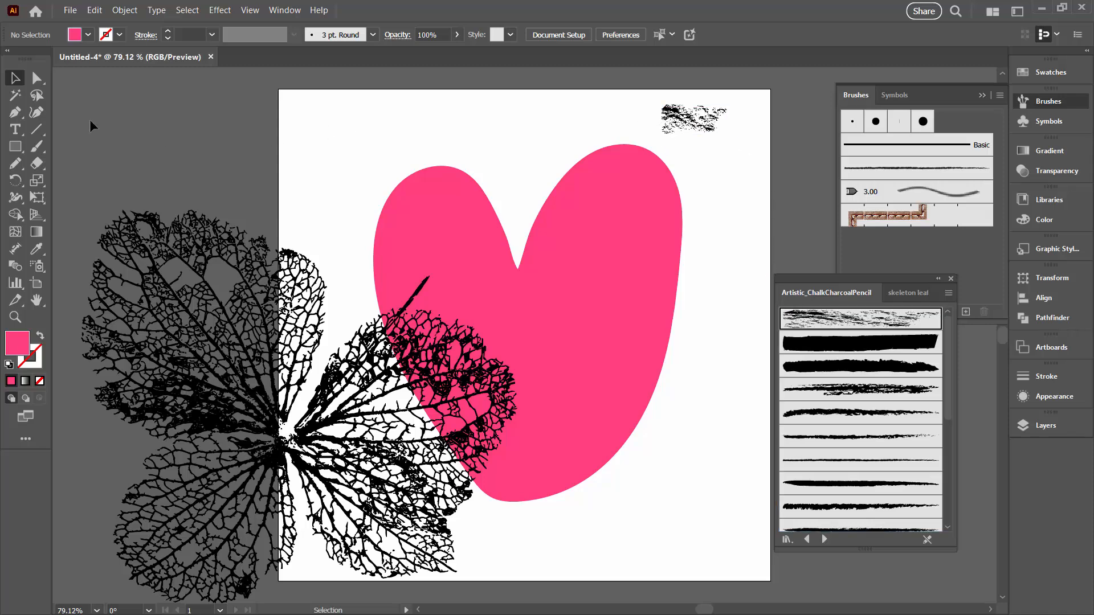
left_click(15, 75)
left_click(683, 123)
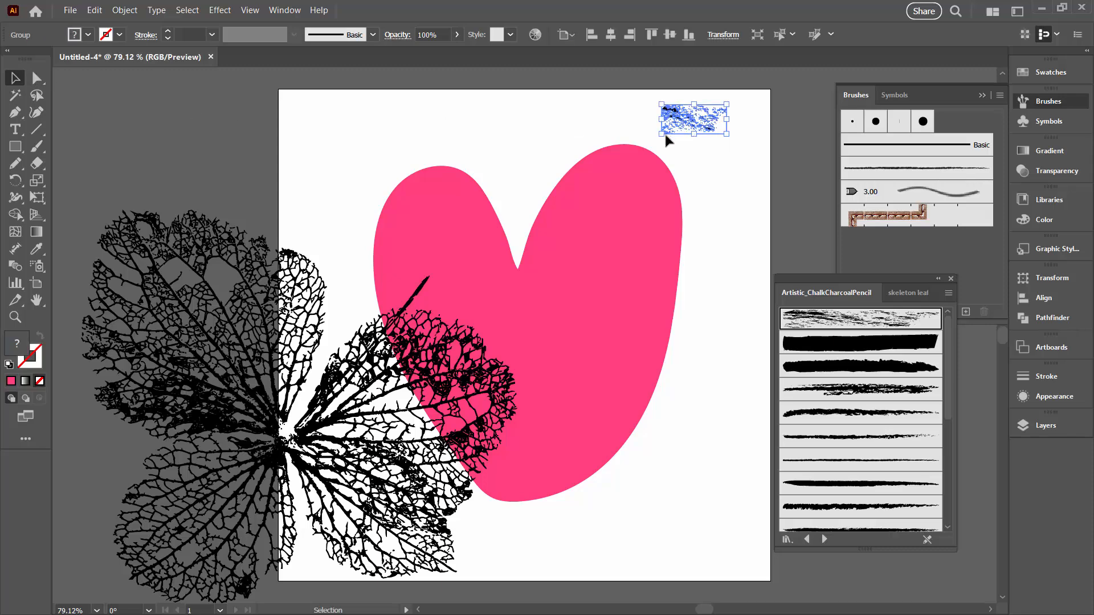
mouse_move(661, 135)
left_mouse_down()
mouse_move(428, 293)
mouse_move(359, 366)
mouse_move(313, 361)
left_mouse_up()
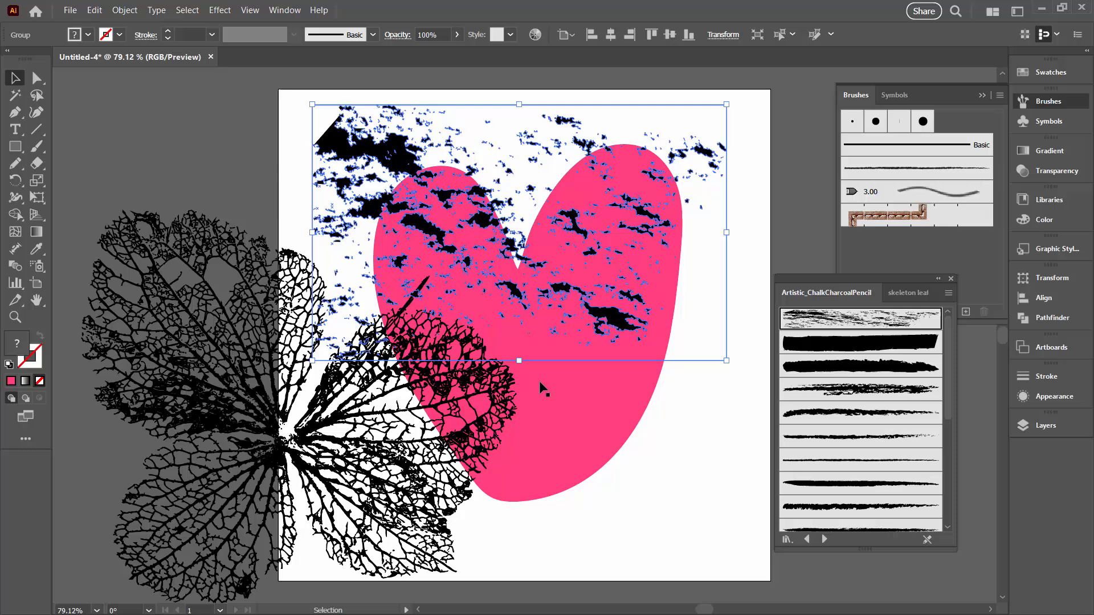
Delete the enlarged charcoal texture and put away the brush libraries
left_click(661, 411)
left_click(605, 312)
key("Delete")
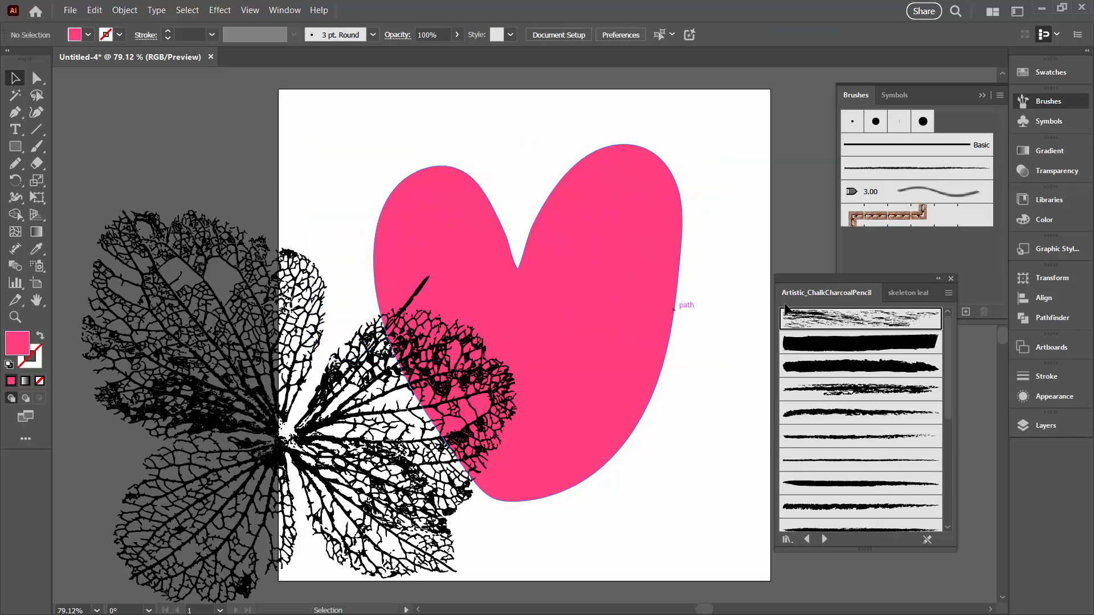
left_click(951, 279)
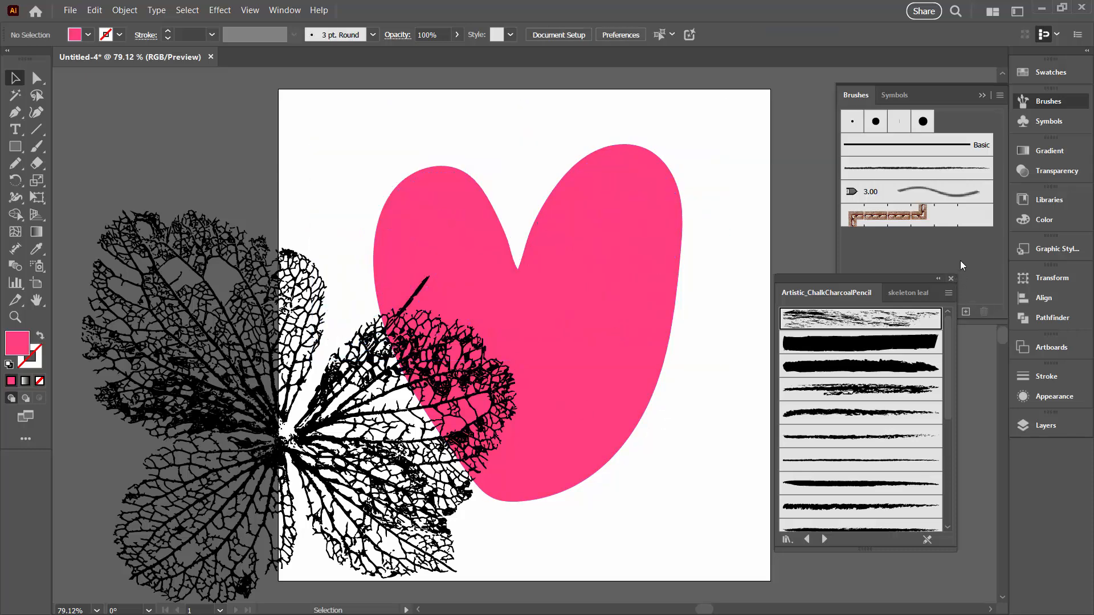
left_click(981, 95)
Move the leaf artwork up and away from the heart, and draw a pink rectangle overlapping the artboard's right edge
left_click_drag(410, 410, 355, 330)
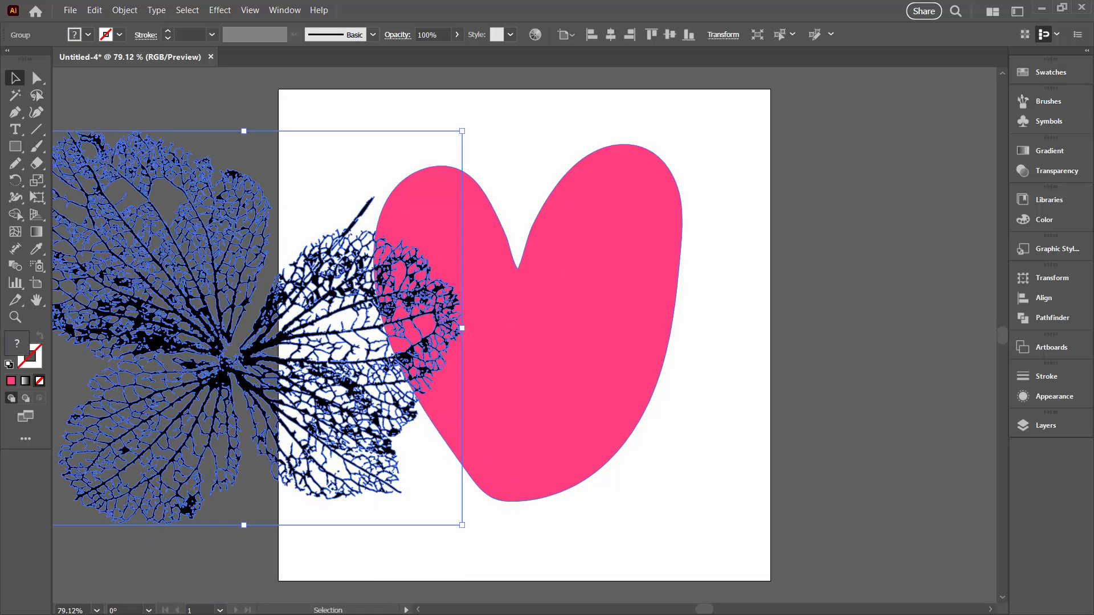
left_click(15, 146)
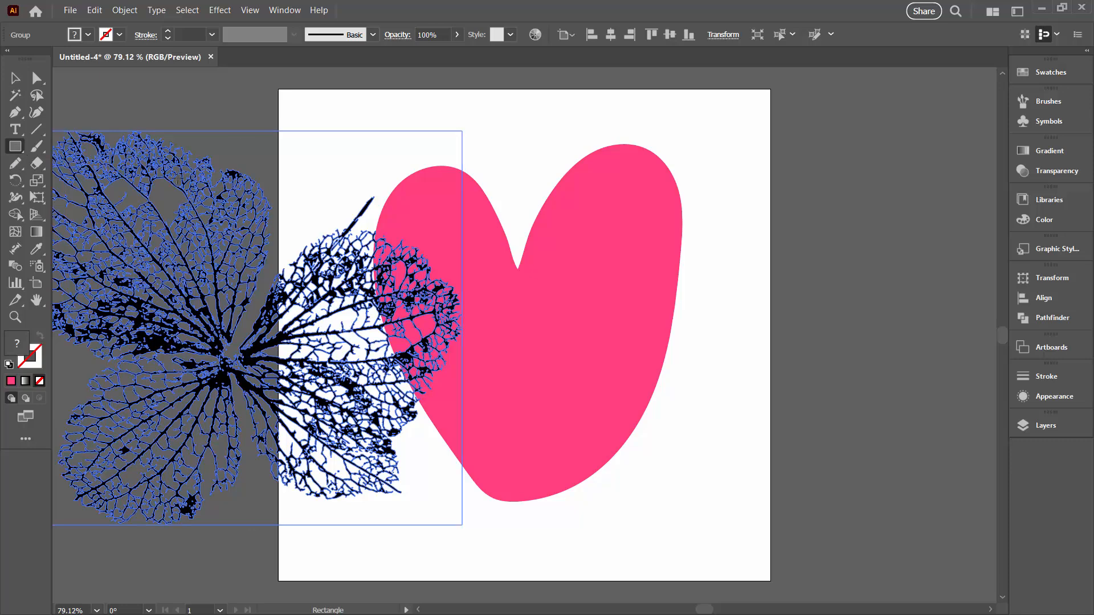
left_click_drag(706, 200, 992, 475)
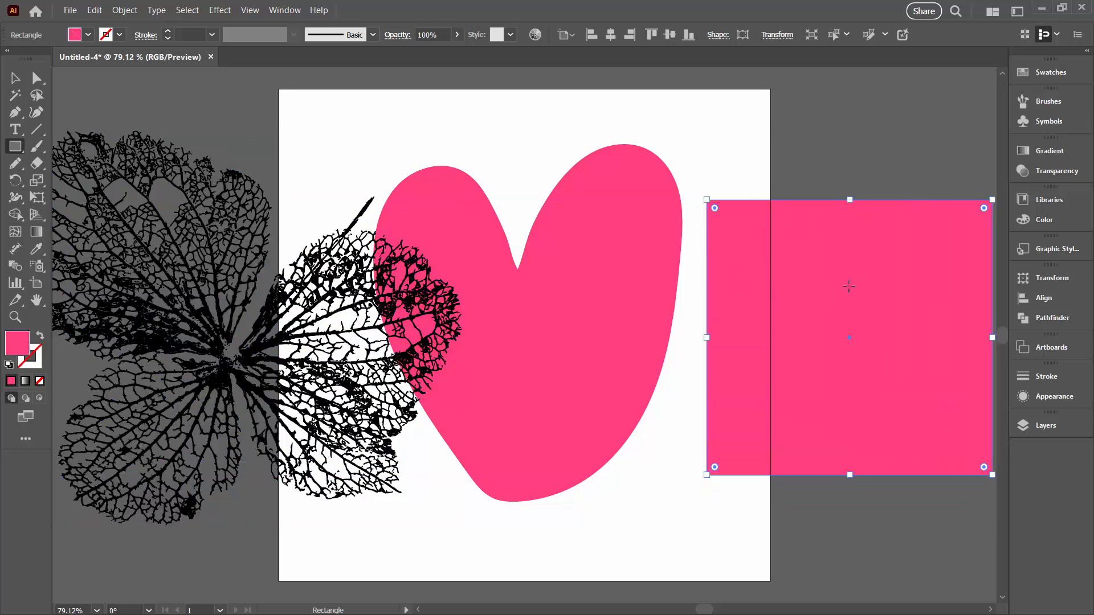
Fill the rectangle with the grid pattern from the Basic Graphics_Lines swatch library and close the library
left_click(1031, 73)
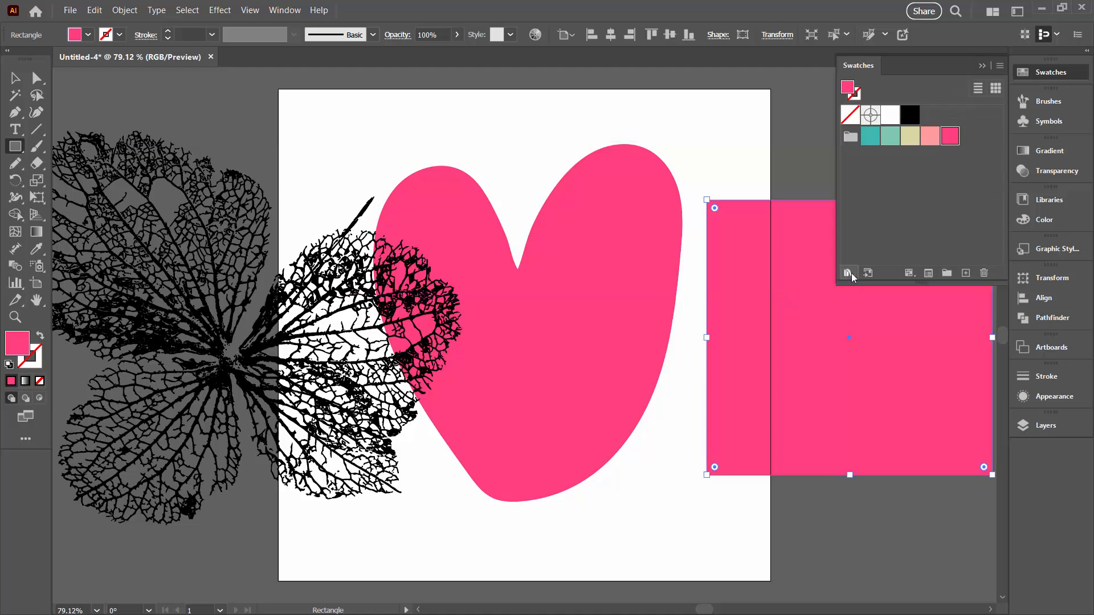
left_click(848, 273)
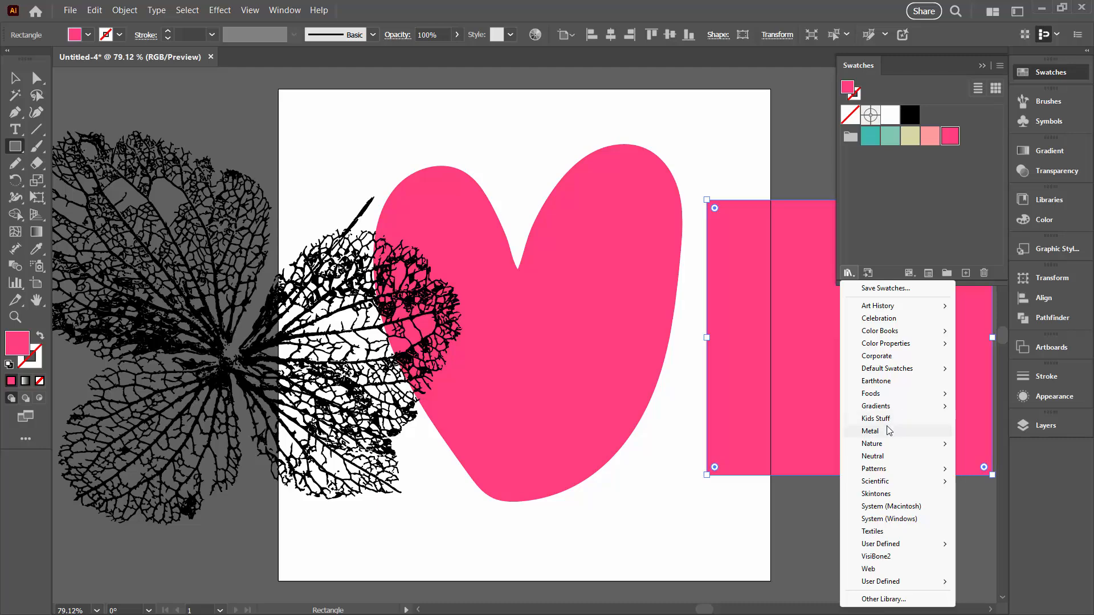
mouse_move(909, 469)
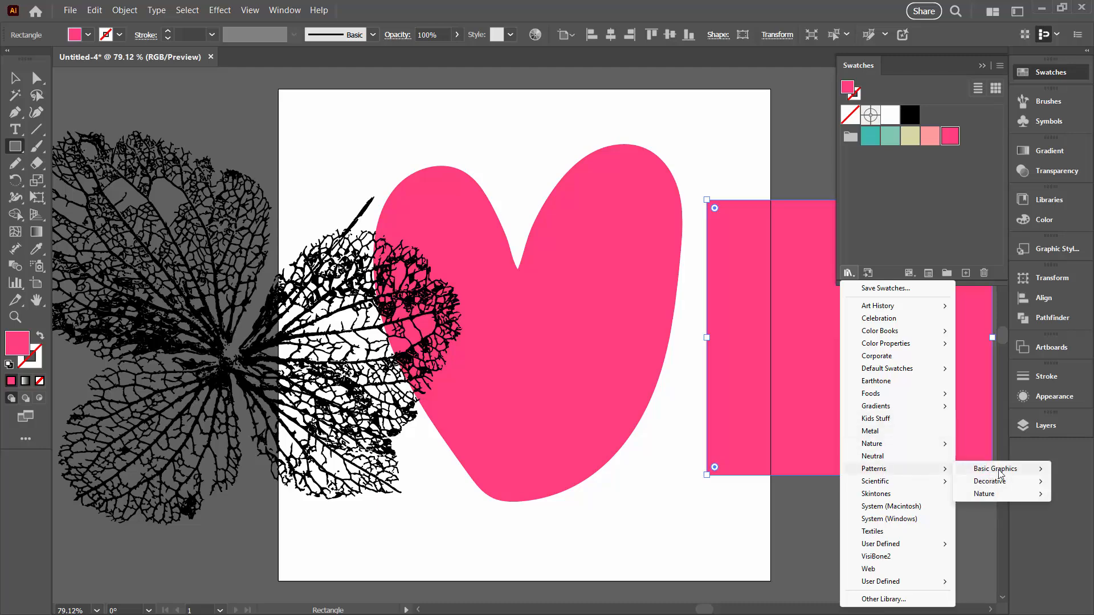
mouse_move(992, 470)
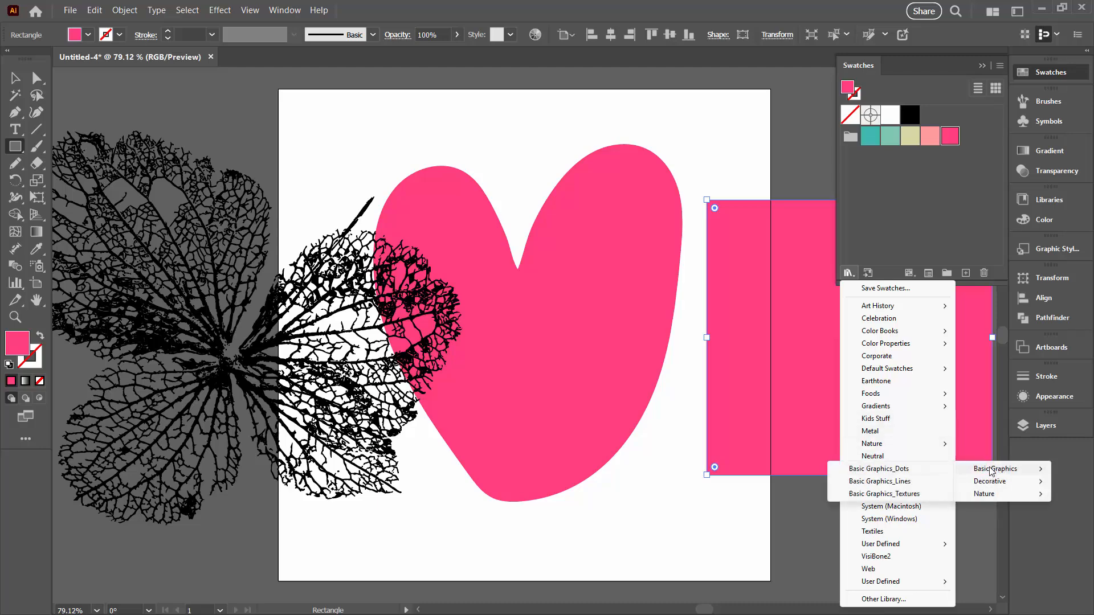
left_click(889, 482)
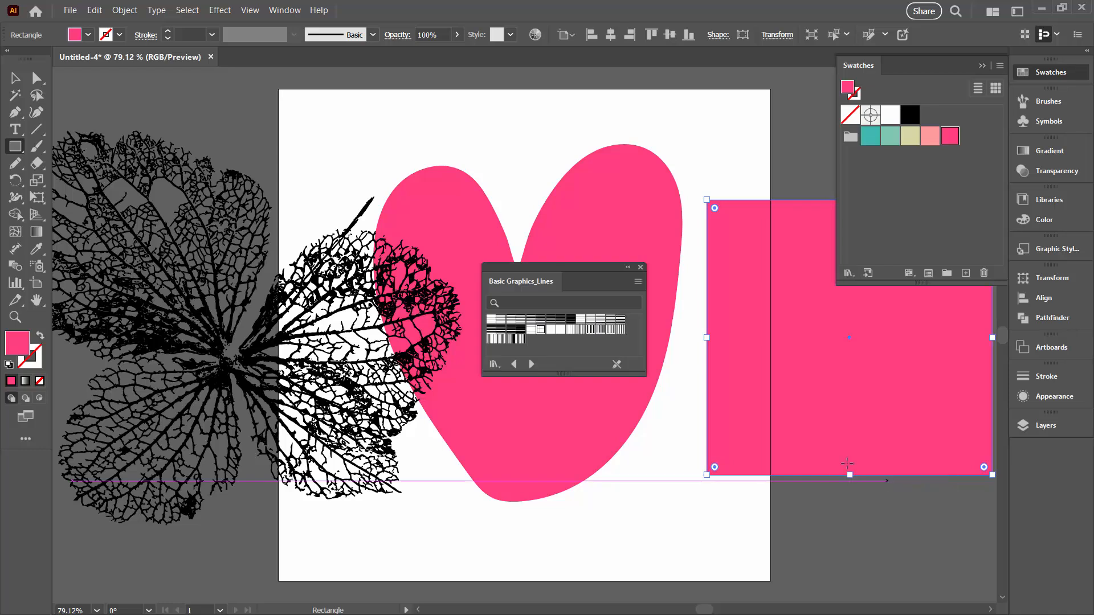
left_click(541, 330)
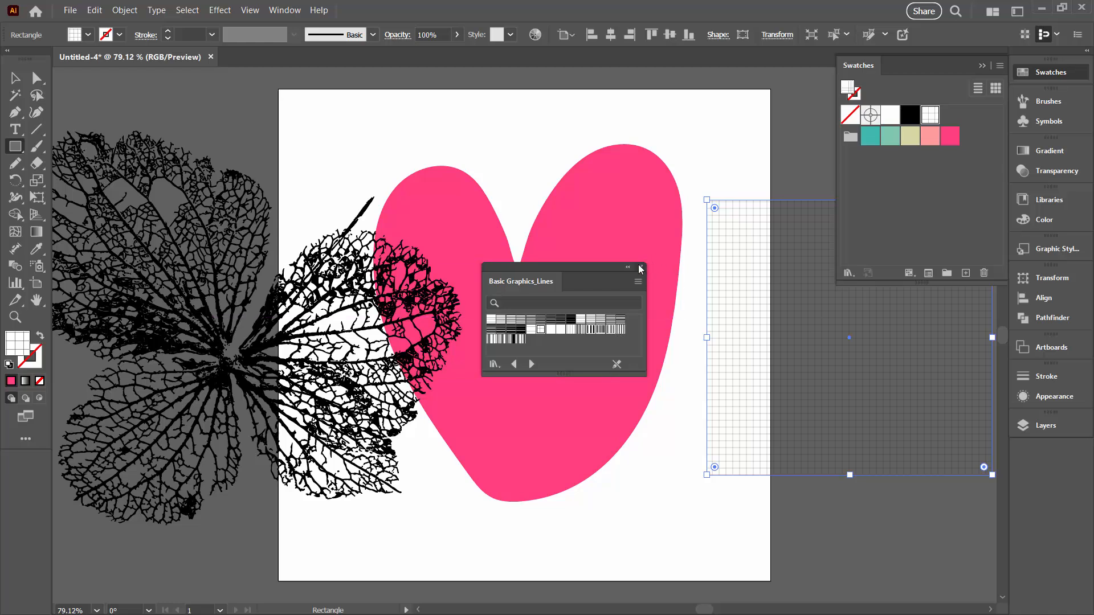
left_click(640, 267)
Move the grid-patterned rectangle over the heart and enlarge it to cover nearly the whole shape
left_click(16, 80)
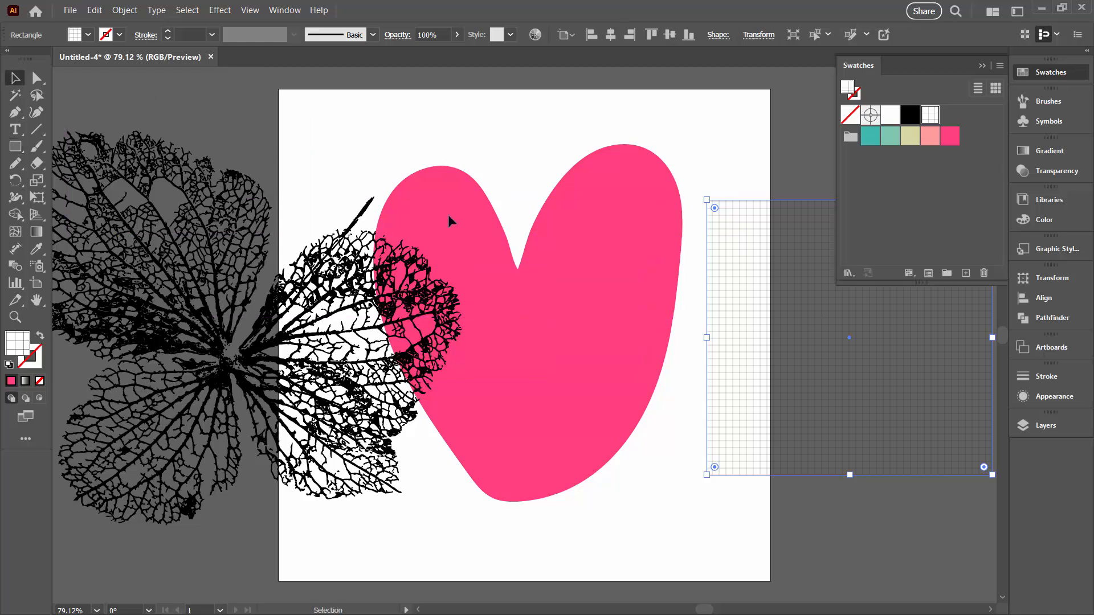
left_click_drag(705, 288, 354, 262)
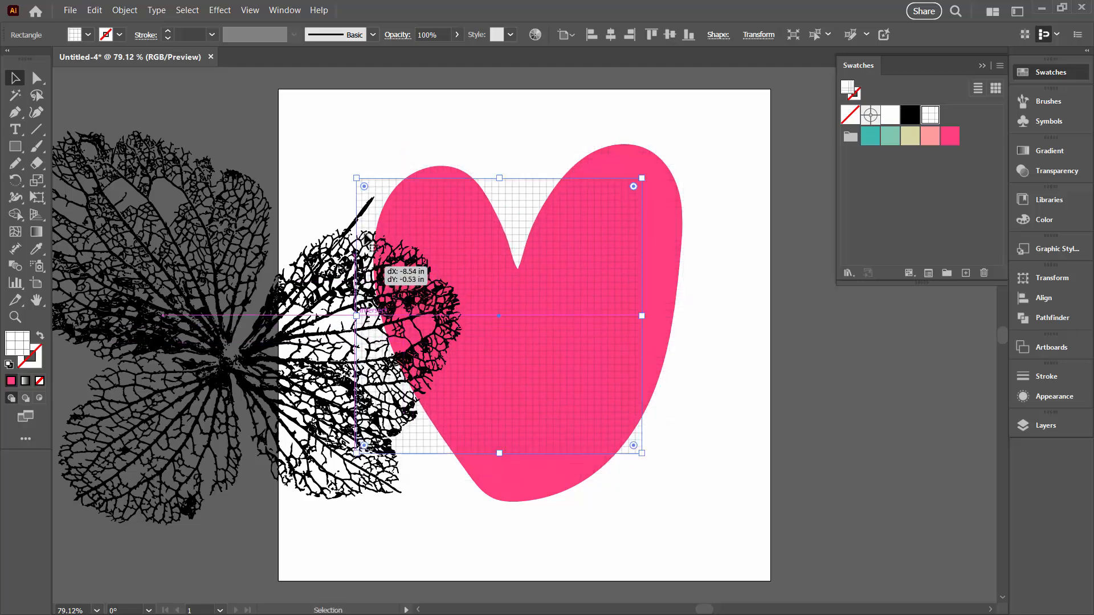
left_click(347, 226)
mouse_move(537, 227)
left_mouse_down()
mouse_move(544, 211)
mouse_move(554, 237)
left_mouse_up()
left_click_drag(656, 445, 741, 521)
Move the skeleton leaf over the heart, enlarge it, rotate it clockwise and position its centre near the heart's bottom tip
left_click_drag(259, 329, 461, 308)
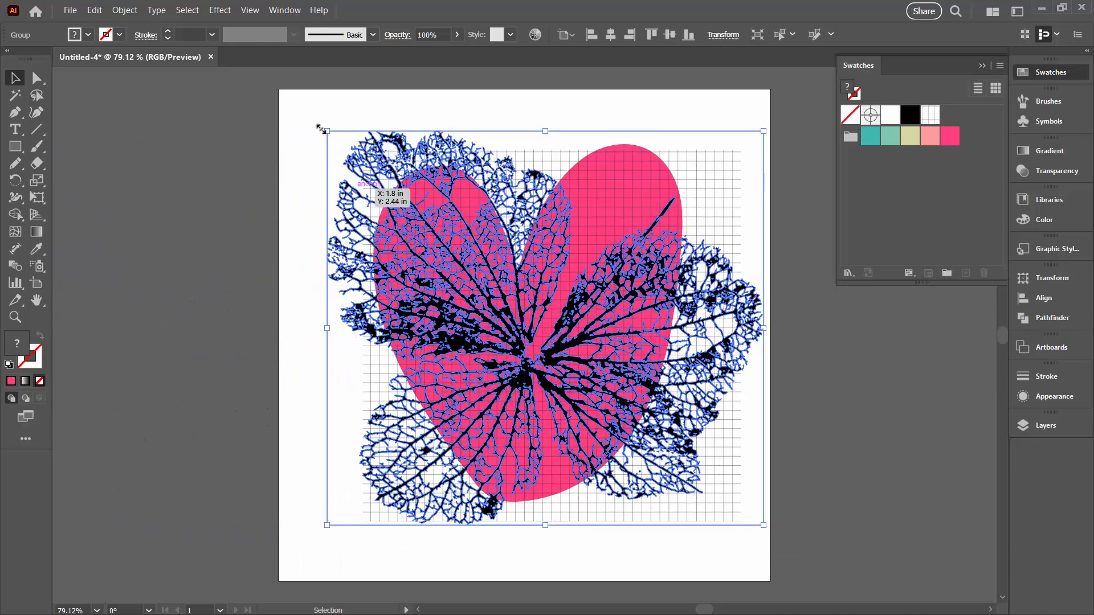
left_click_drag(324, 129, 260, 83)
left_click_drag(596, 364, 695, 527)
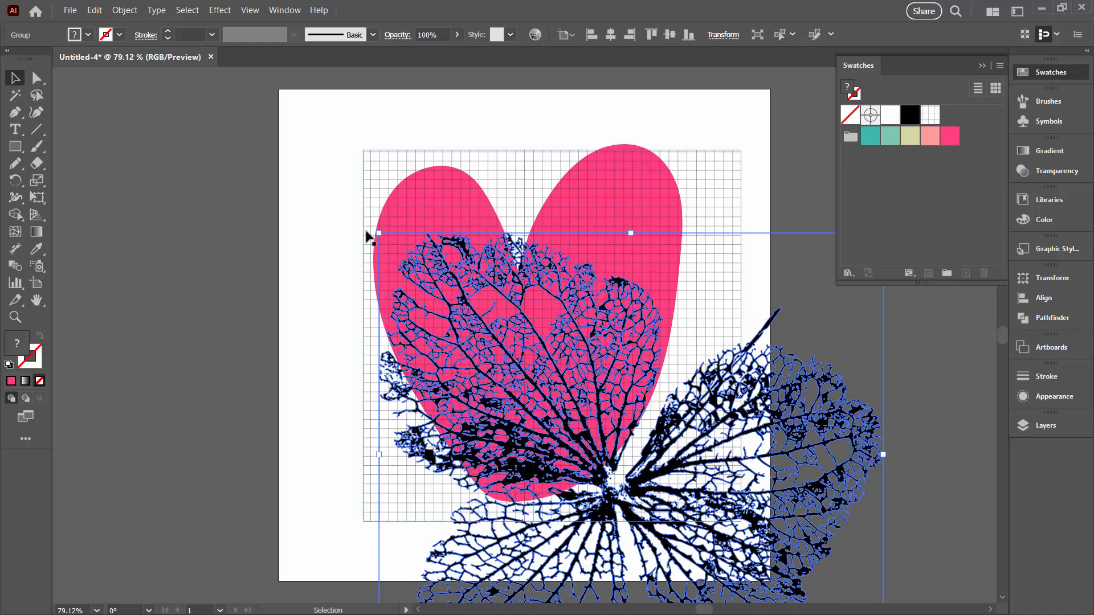
left_click_drag(377, 225, 486, 171)
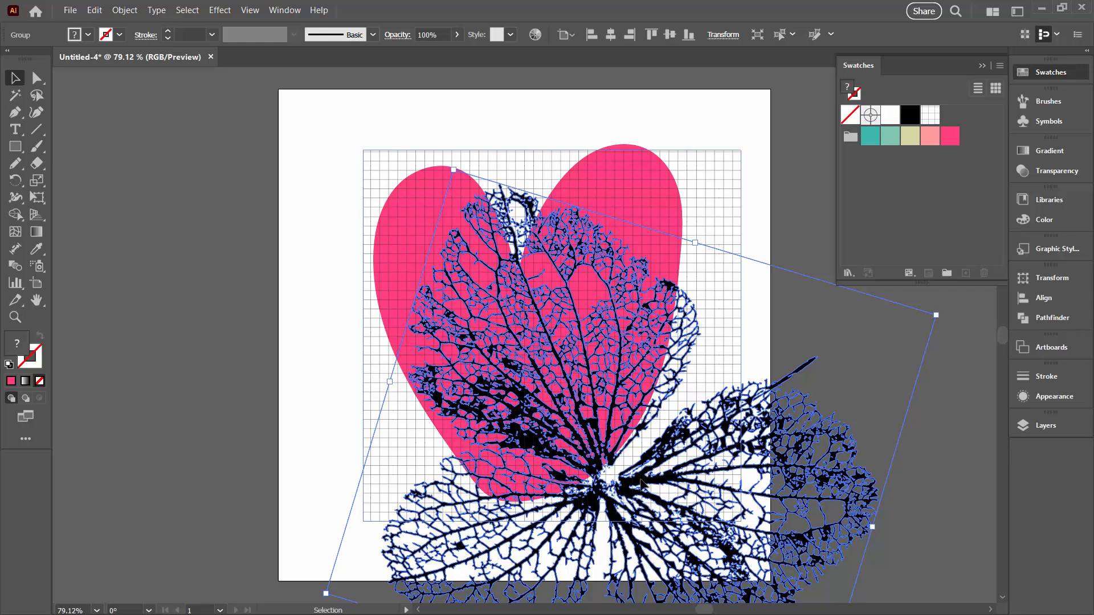
left_click_drag(653, 492, 708, 557)
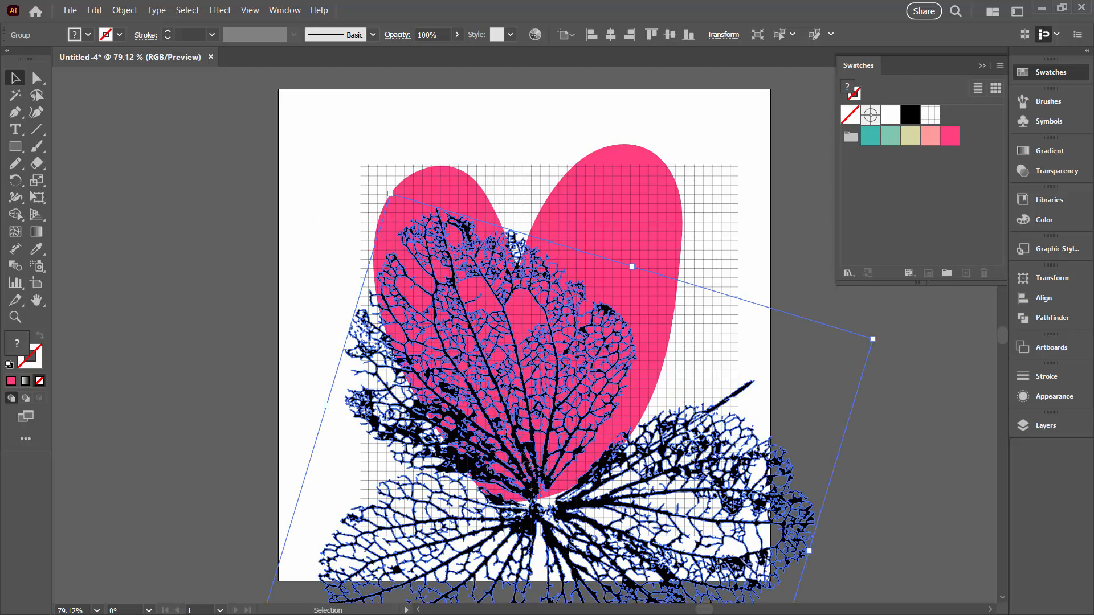
Extend the grid rectangle's upper edge until it reaches above the top of the heart
left_click(567, 181)
left_click_drag(550, 165, 548, 132)
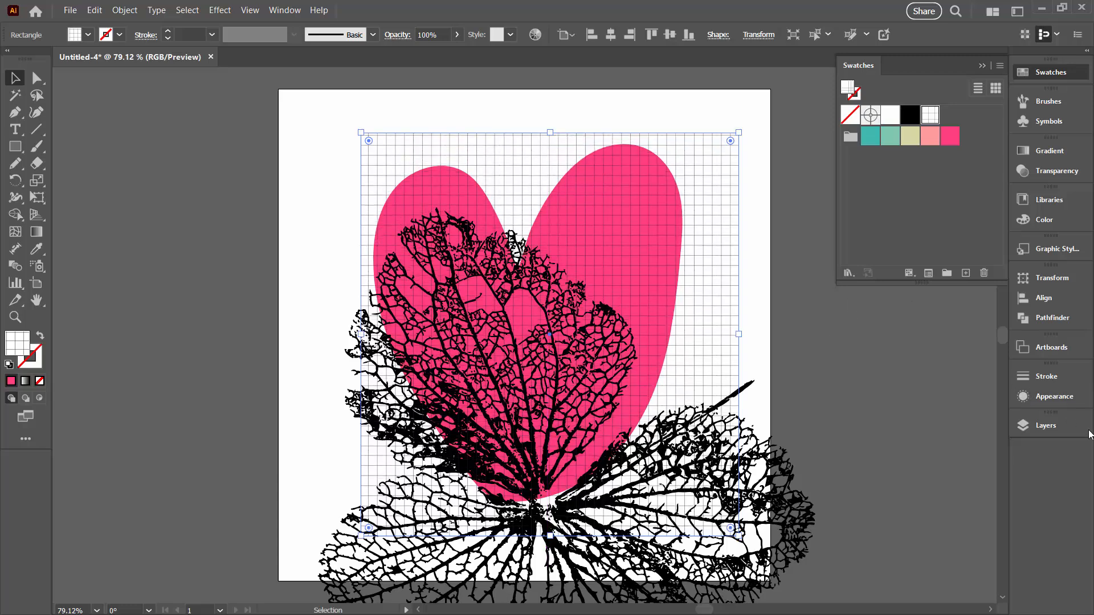
Select the grid rectangle and the skeleton leaf in the layer list and group them
left_click(1032, 425)
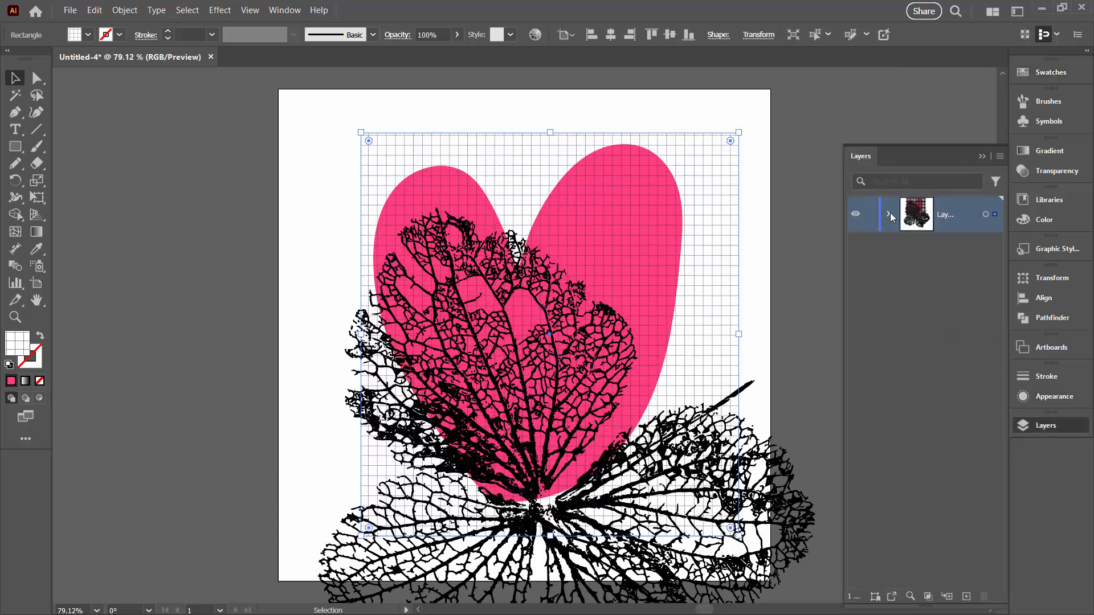
left_click(888, 214)
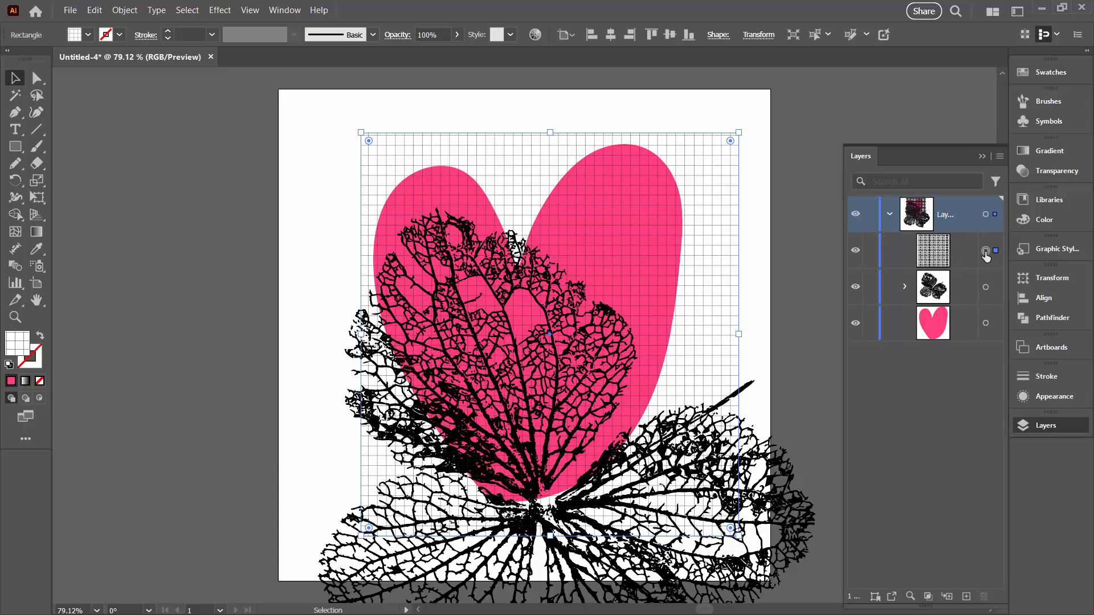
left_click(986, 289)
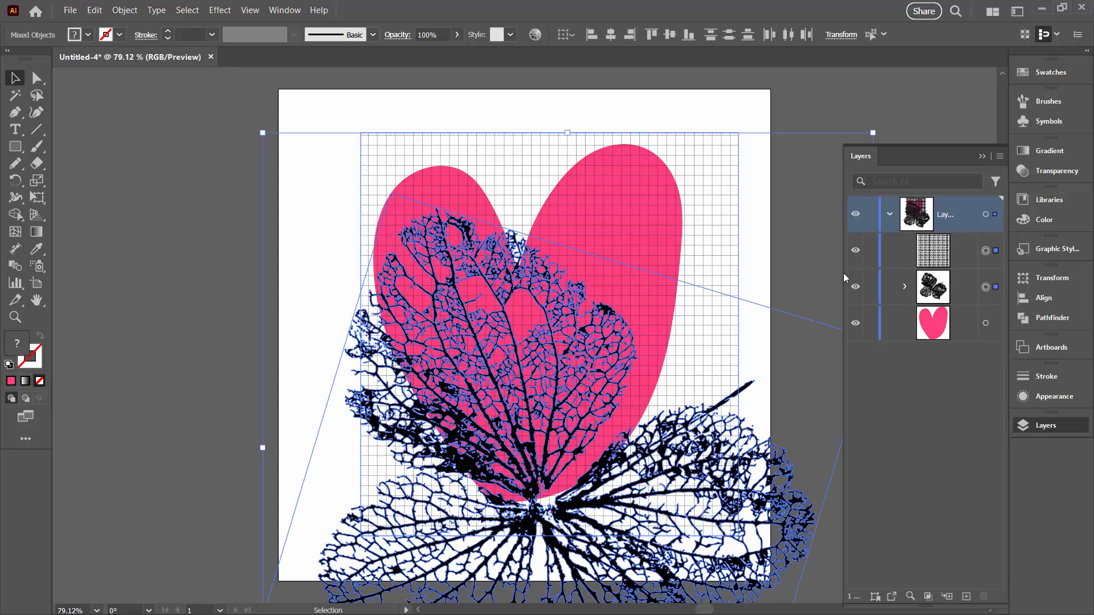
left_click(118, 11)
left_click(123, 80)
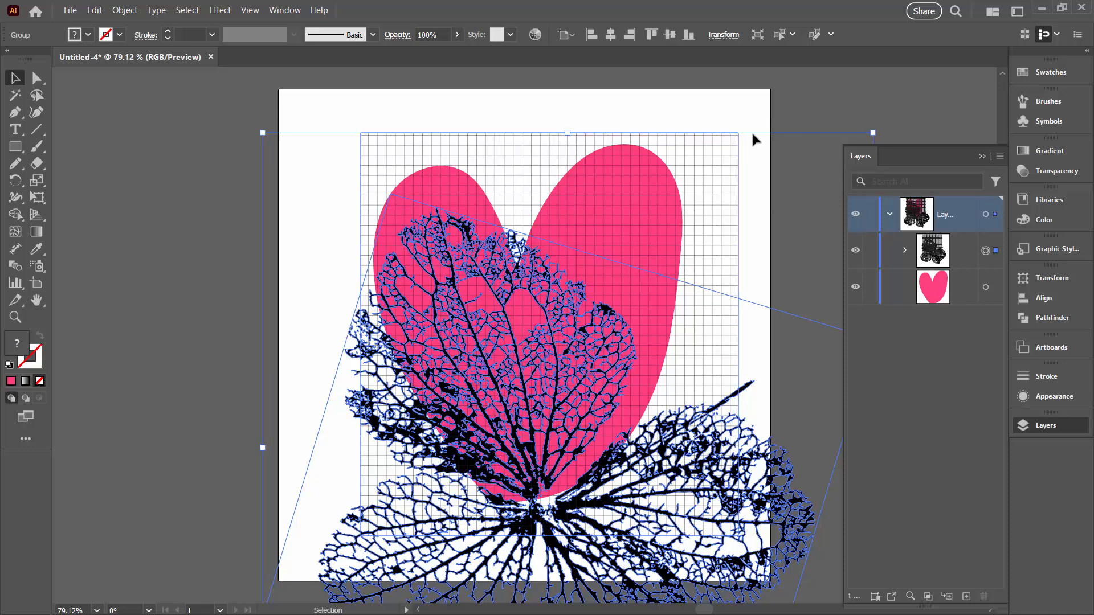
Add the heart to the selection and make an opacity mask from the leaf-and-grid group, with the transparency settings floating beside the artboard
left_click(986, 288, "shift")
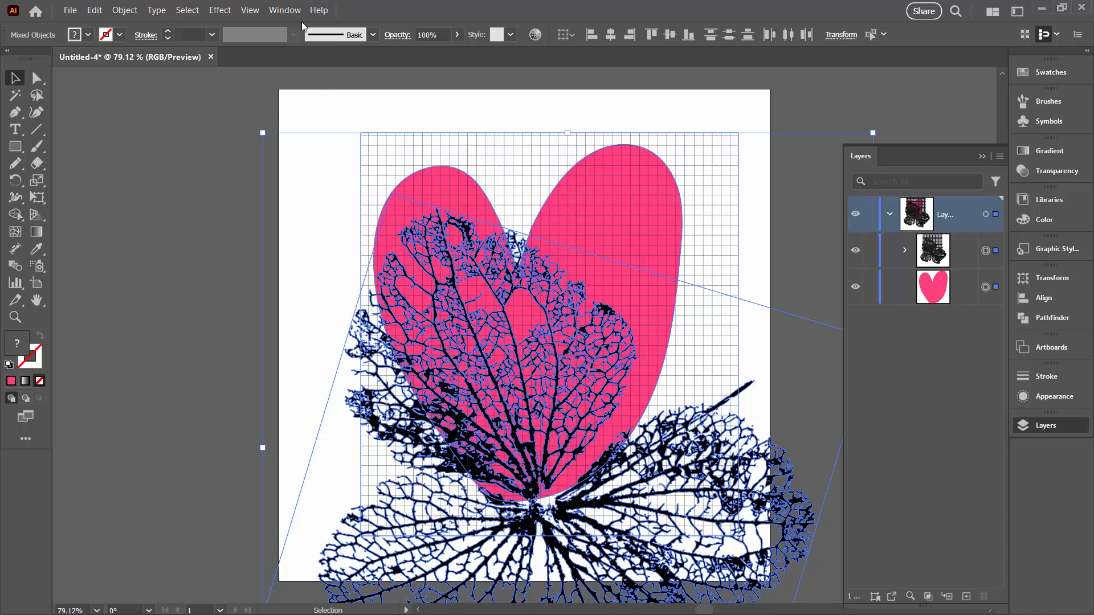
left_click(284, 10)
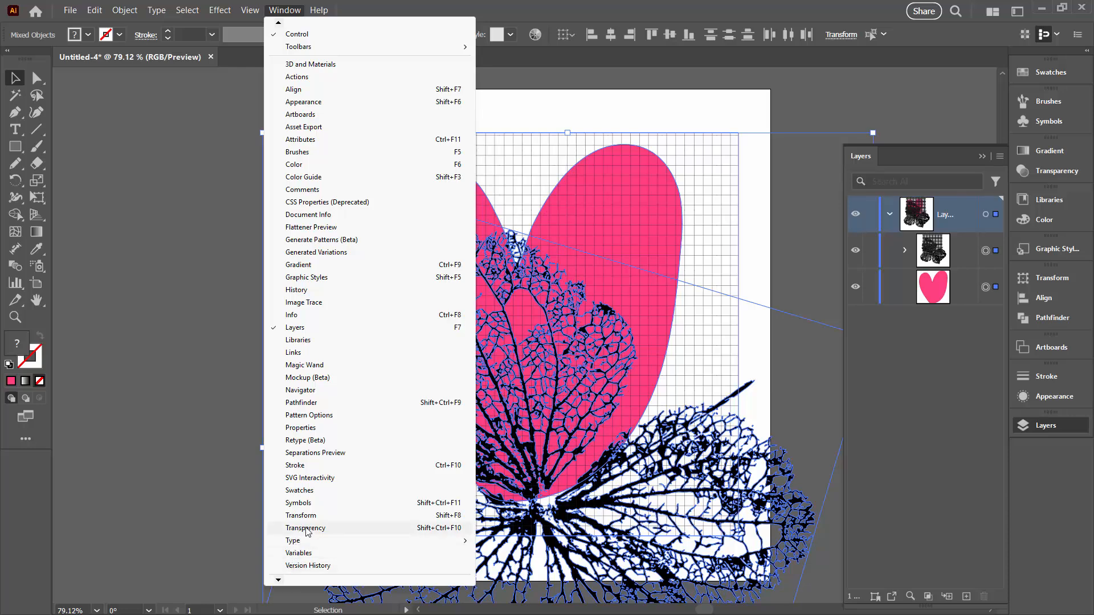
left_click(307, 529)
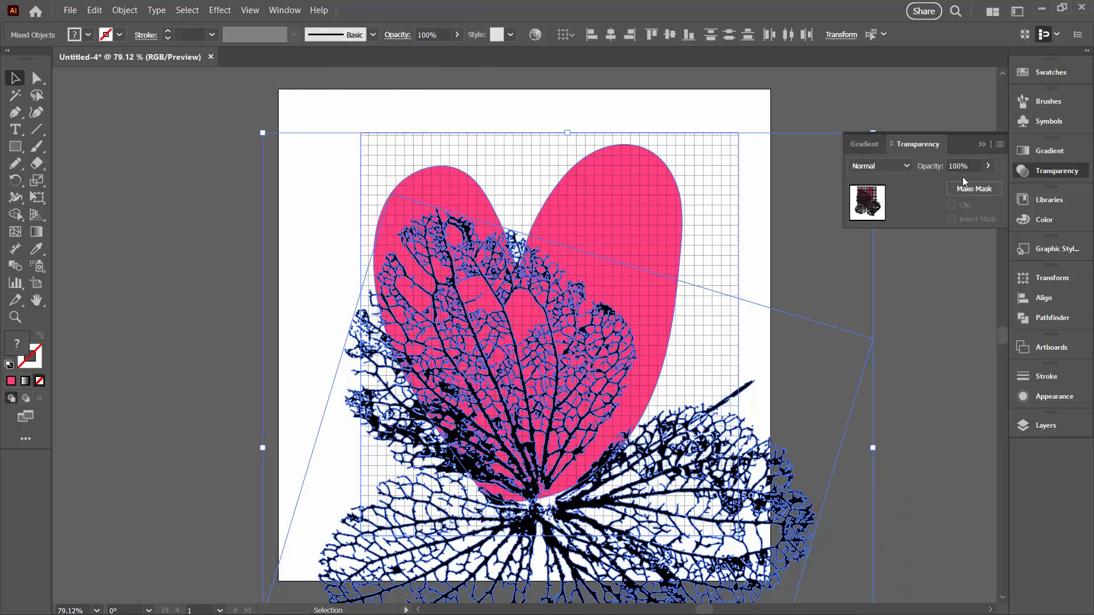
left_click_drag(924, 144, 135, 169)
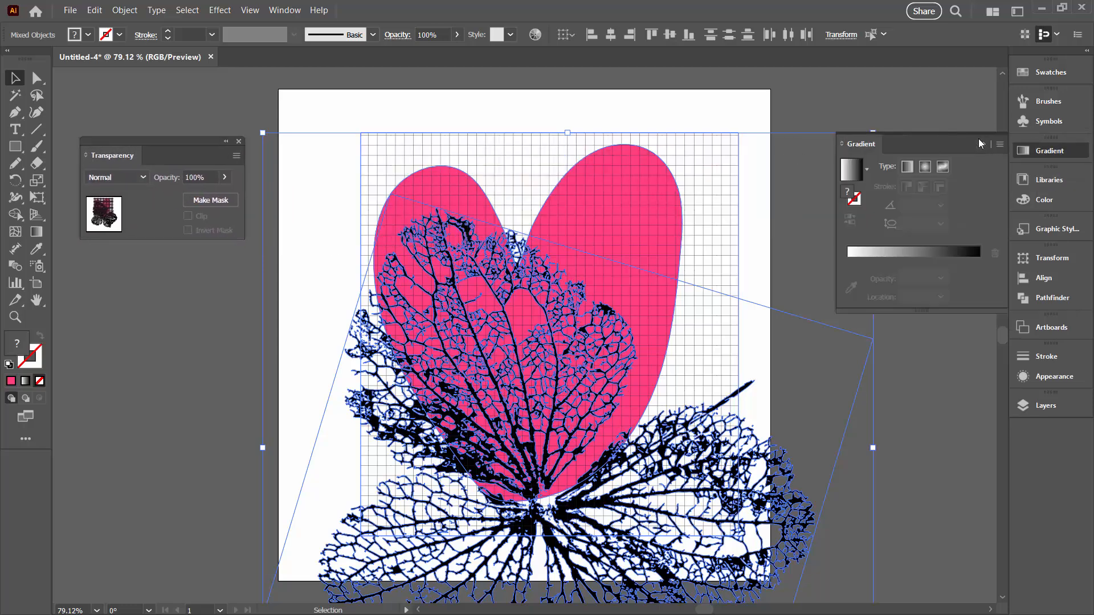
left_click(979, 145)
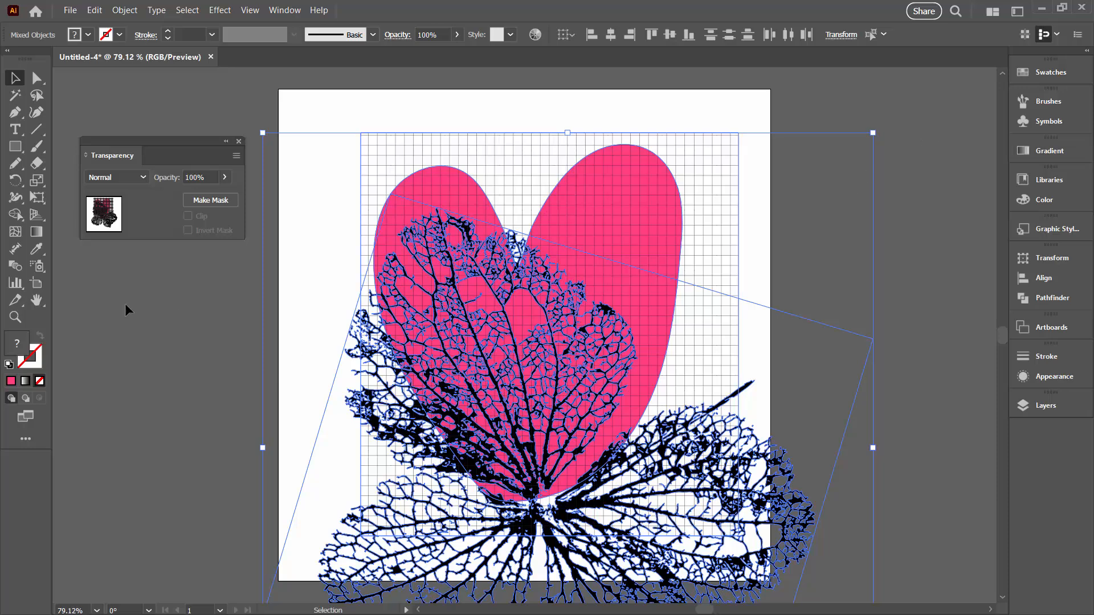
left_click(208, 202)
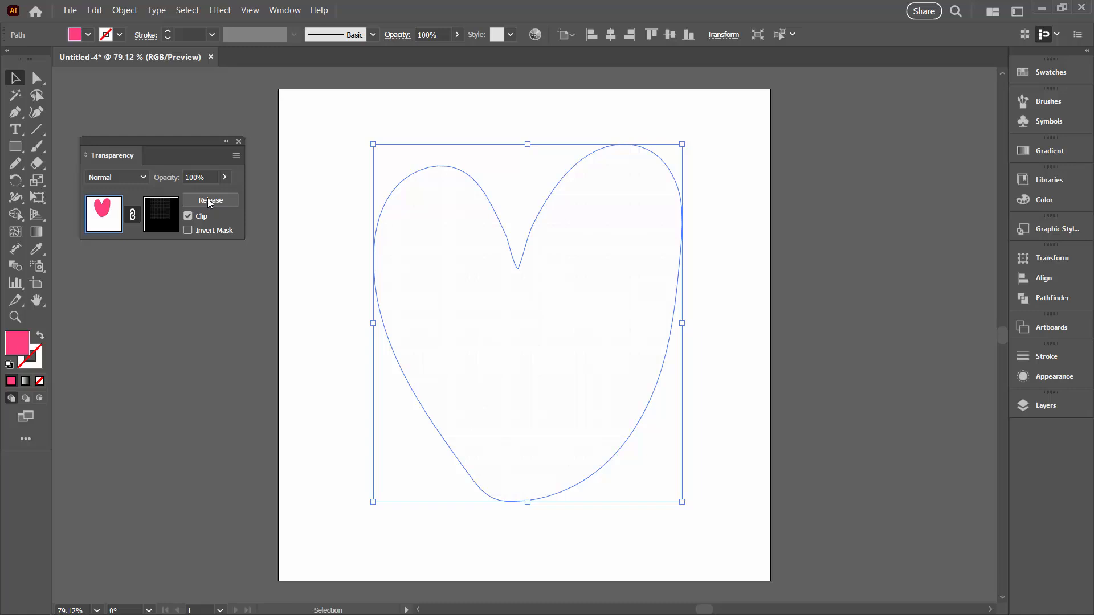
Try the opacity mask inverted, turn off both Clip and Invert Mask, and deselect the heart
left_click(188, 231)
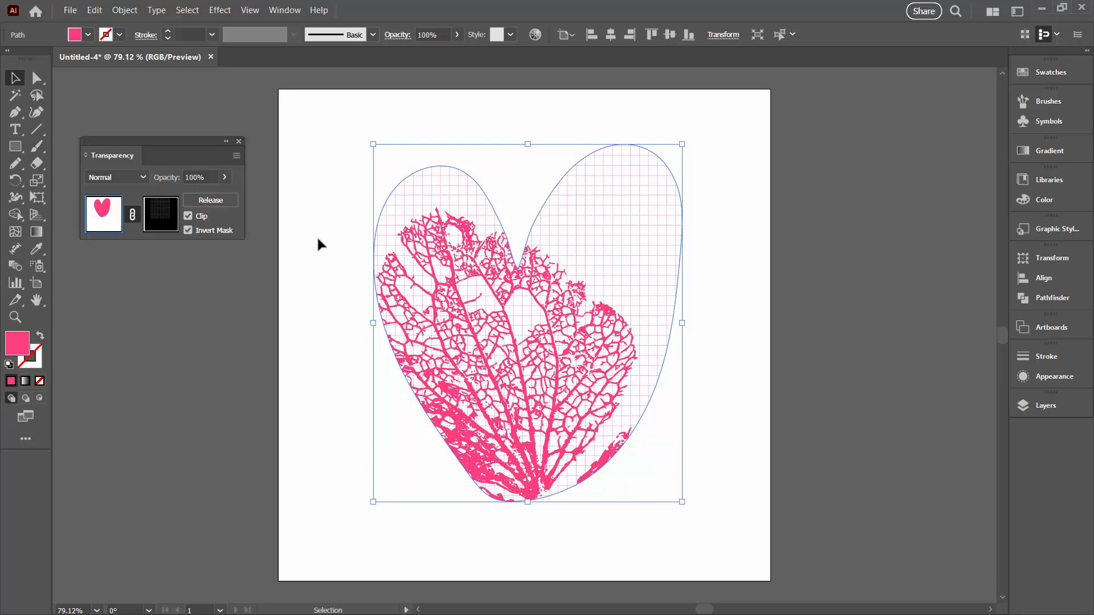
left_click(188, 216)
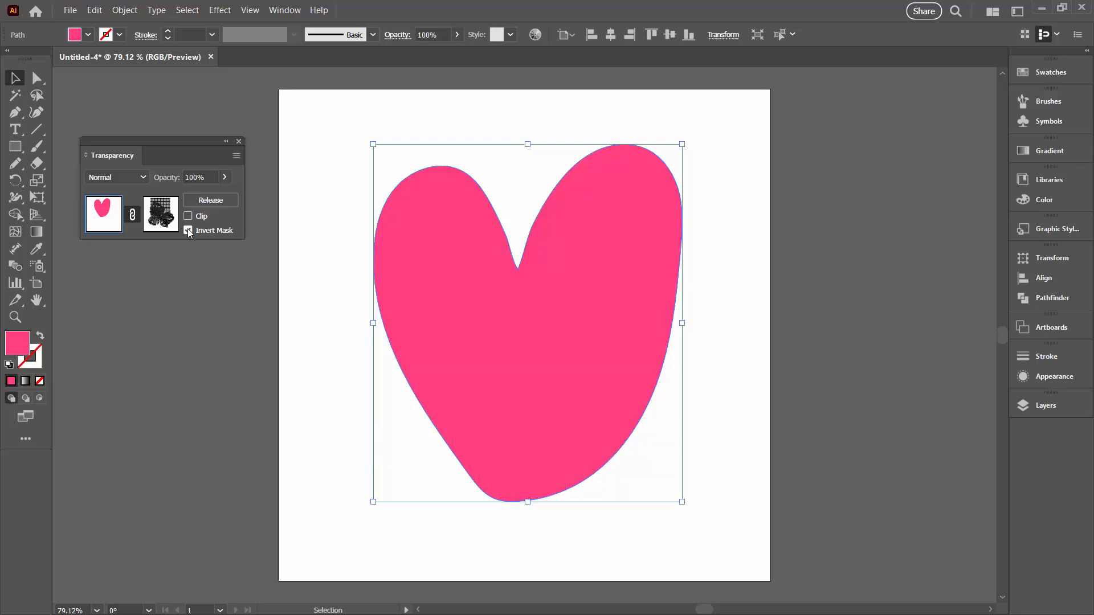
left_click(188, 230)
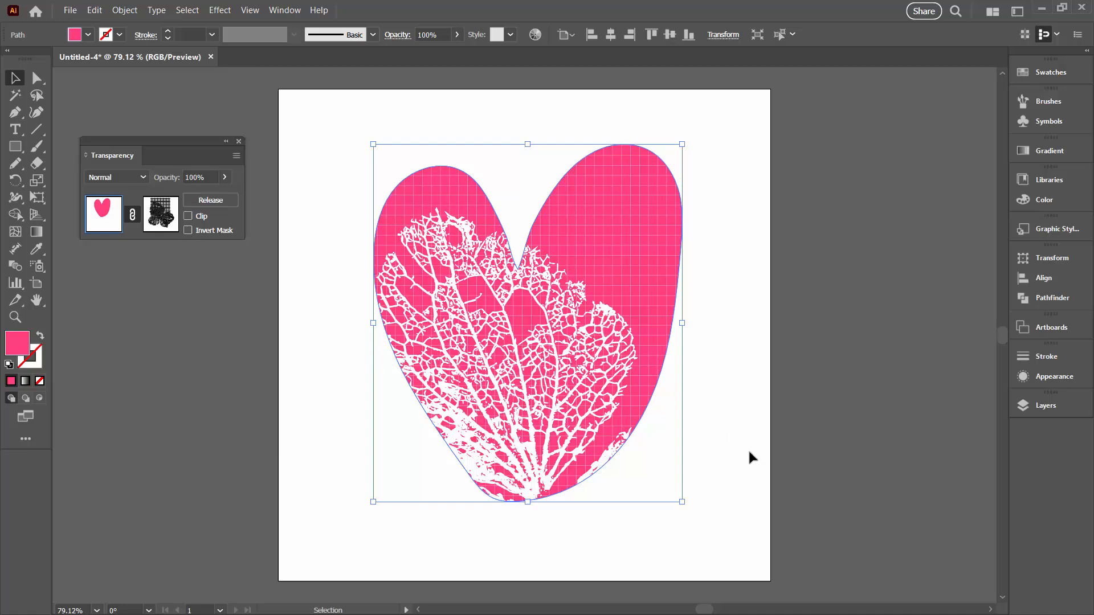
left_click(751, 261)
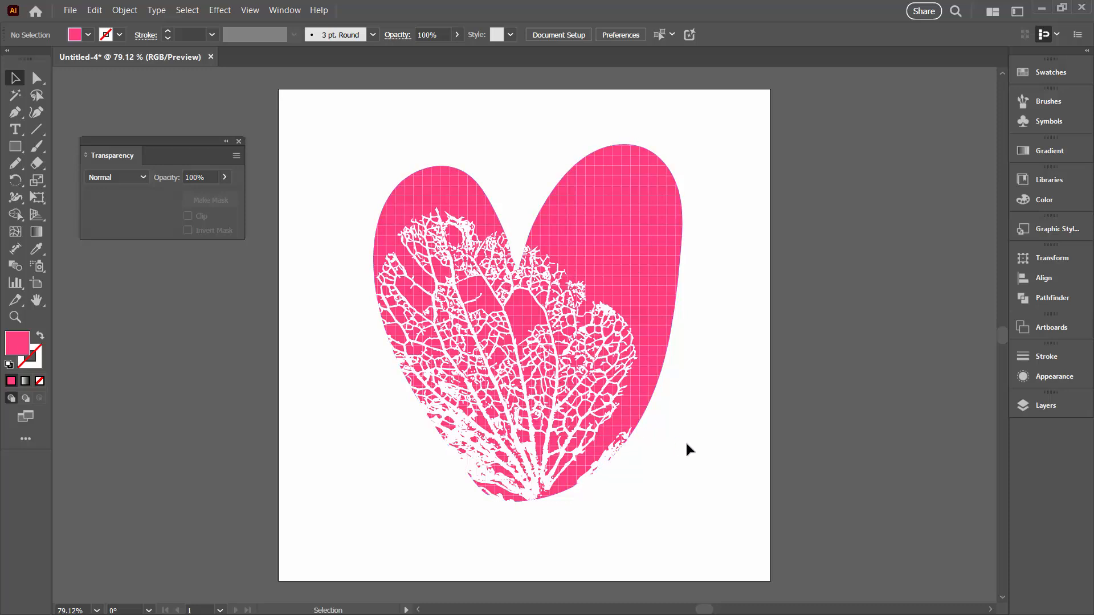
Show the layer list, widen it until the full names fit, and target the masked heart path
left_click(1046, 405)
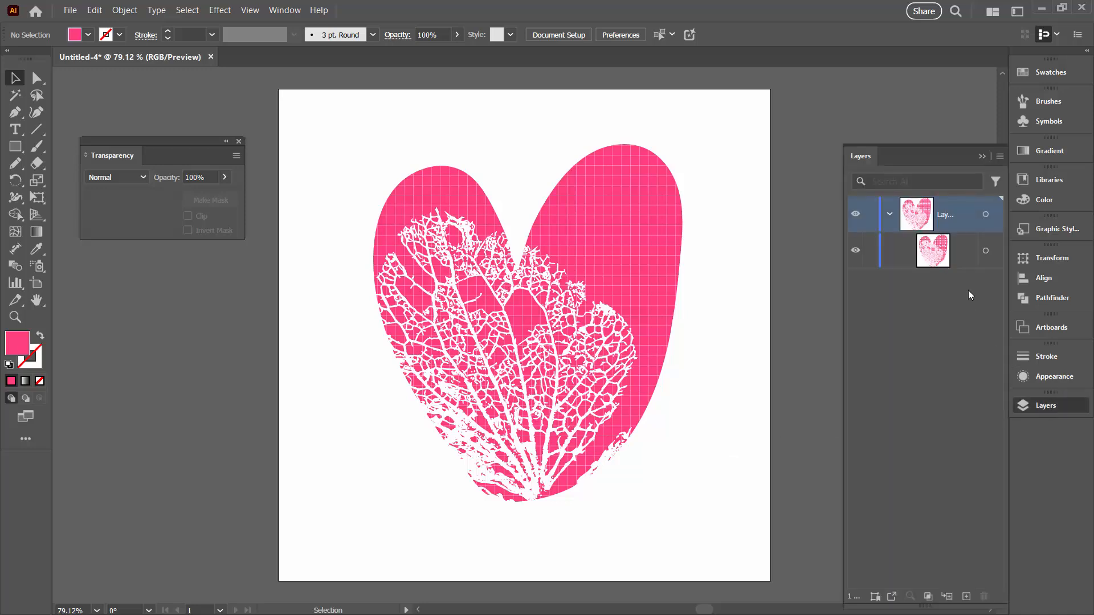
left_click(957, 244)
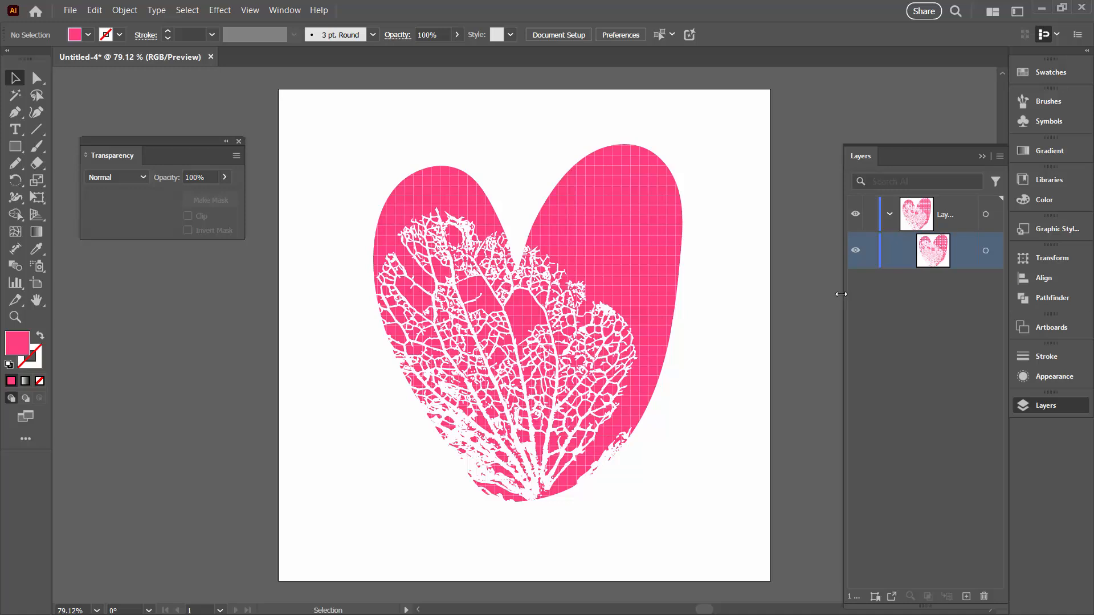
left_click_drag(842, 293, 770, 278)
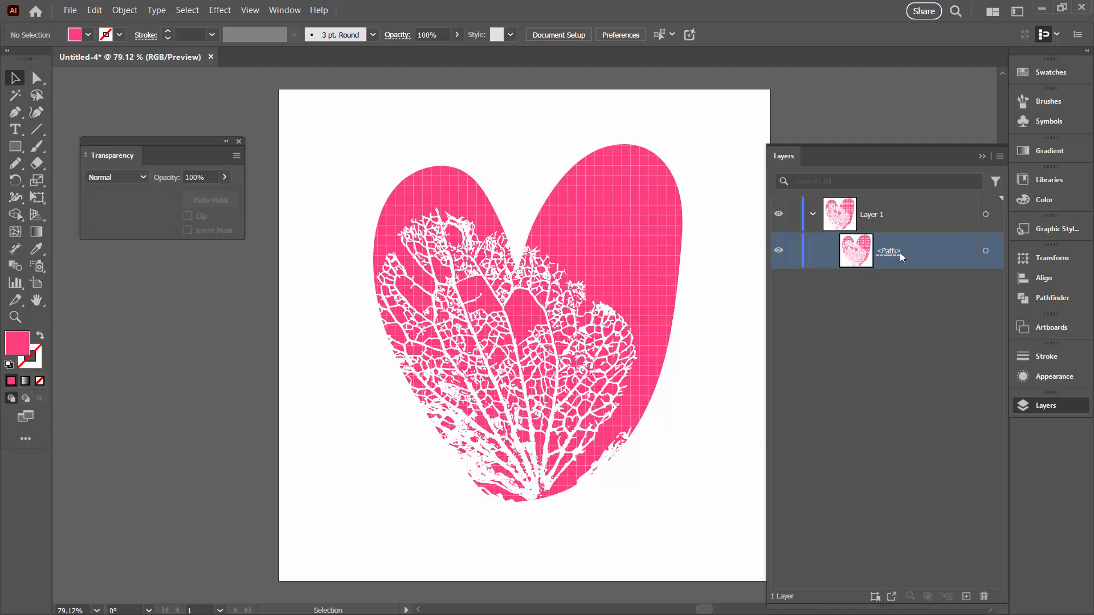
left_click(986, 252)
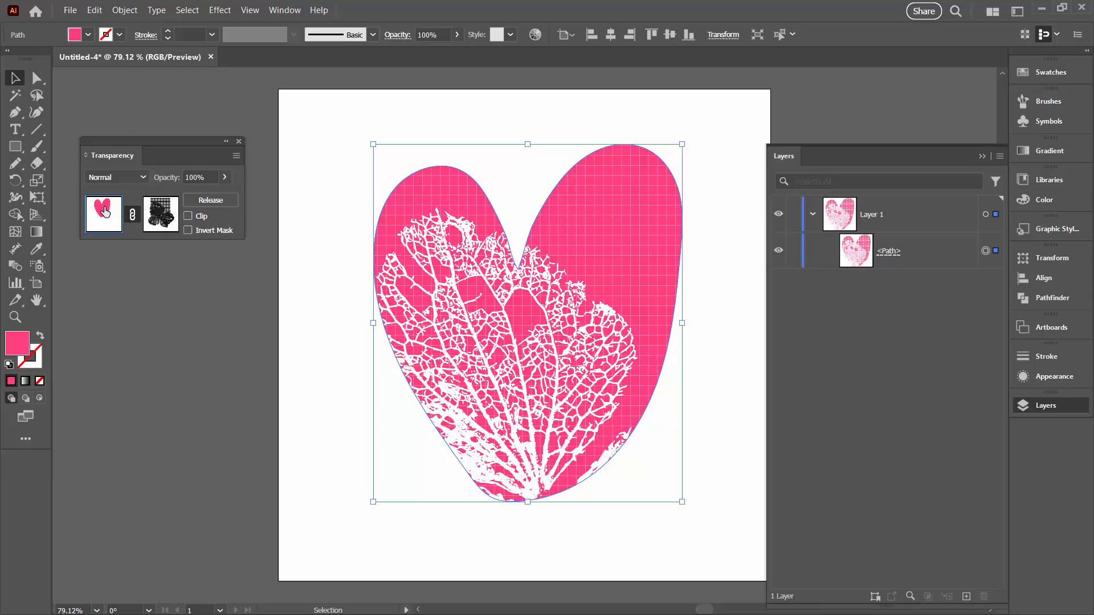
Edit the opacity mask by moving its leaf-and-grid artwork slightly down and right over the heart, and return to the normal artwork
left_click(158, 215)
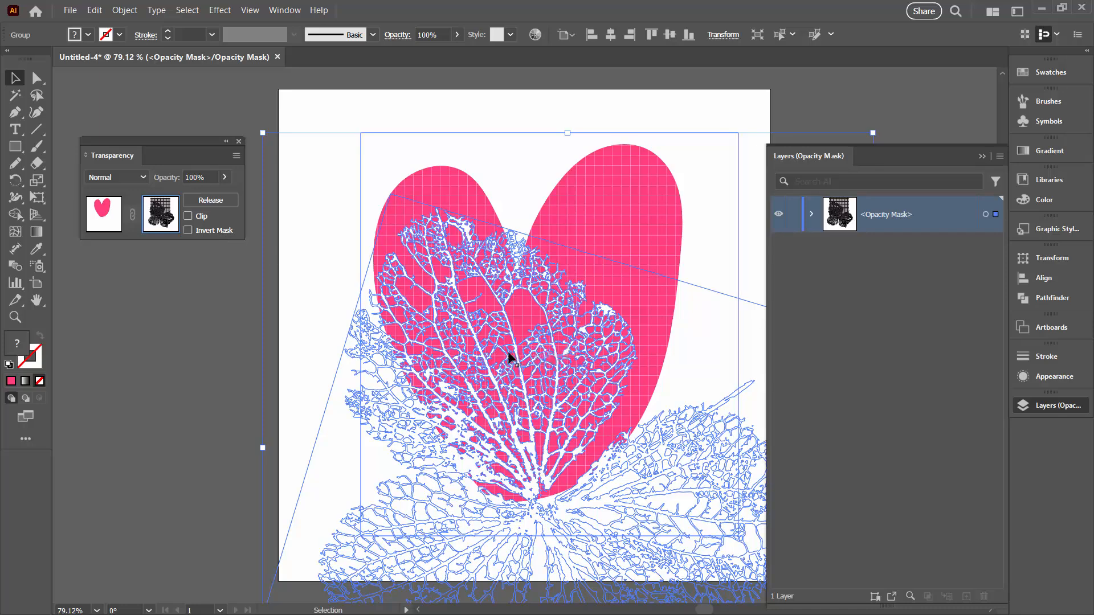
left_click_drag(505, 373, 439, 379)
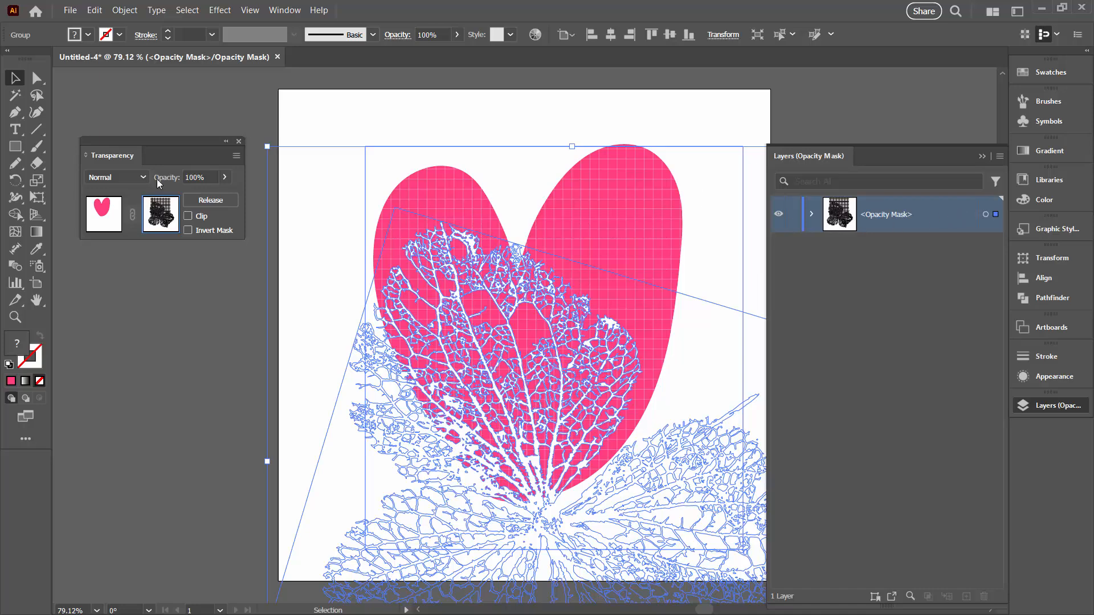
left_click(101, 210)
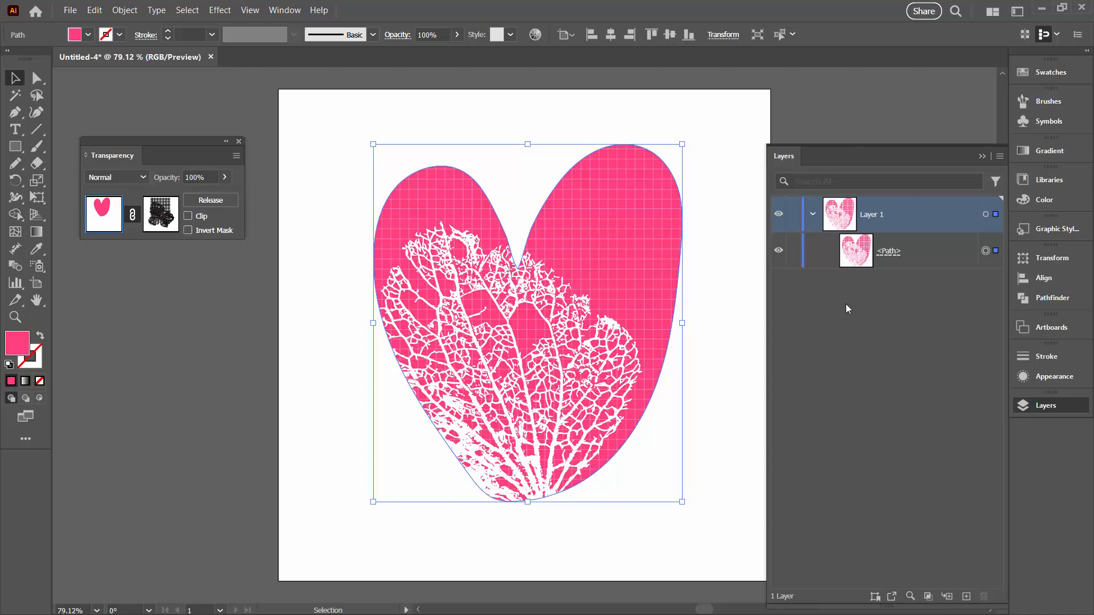
left_click(738, 306)
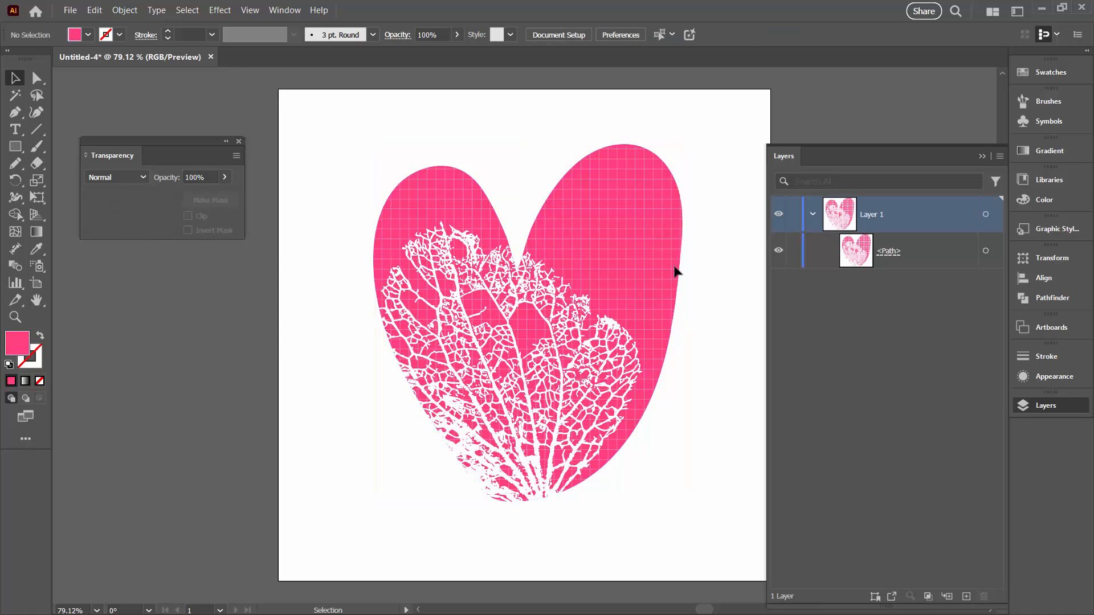
left_click(239, 142)
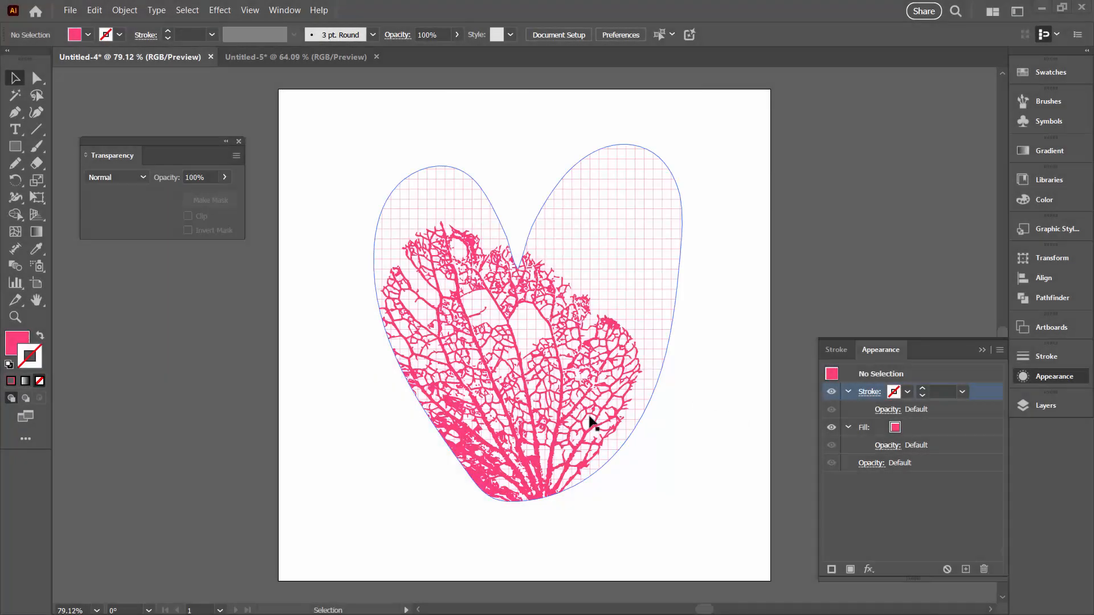
Add a pink stroke to the masked heart and raise its weight to 12 pt
left_click(590, 422)
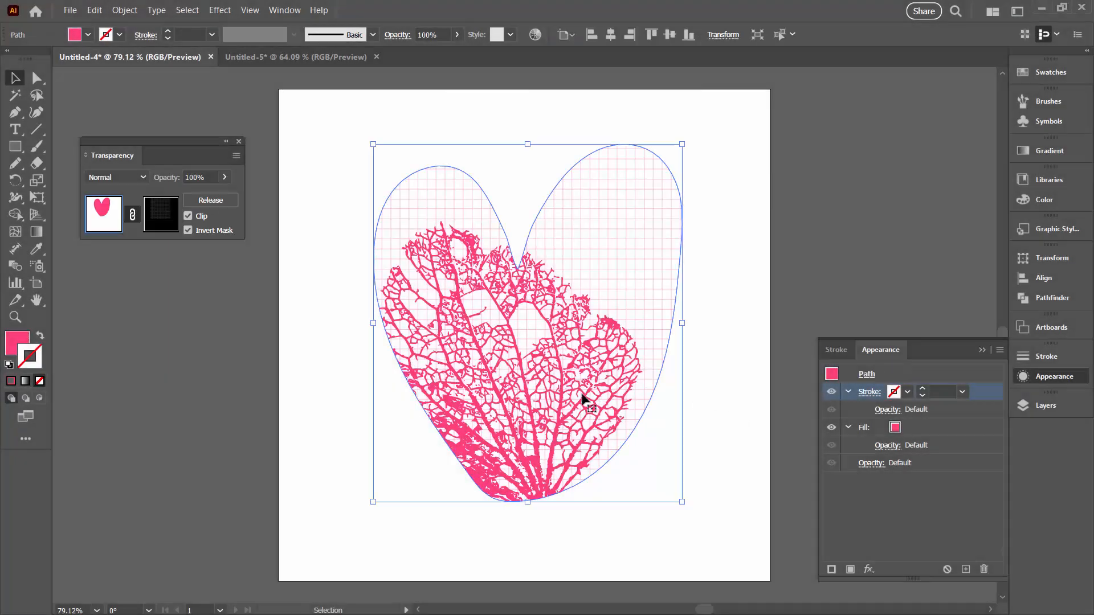
left_click(717, 392)
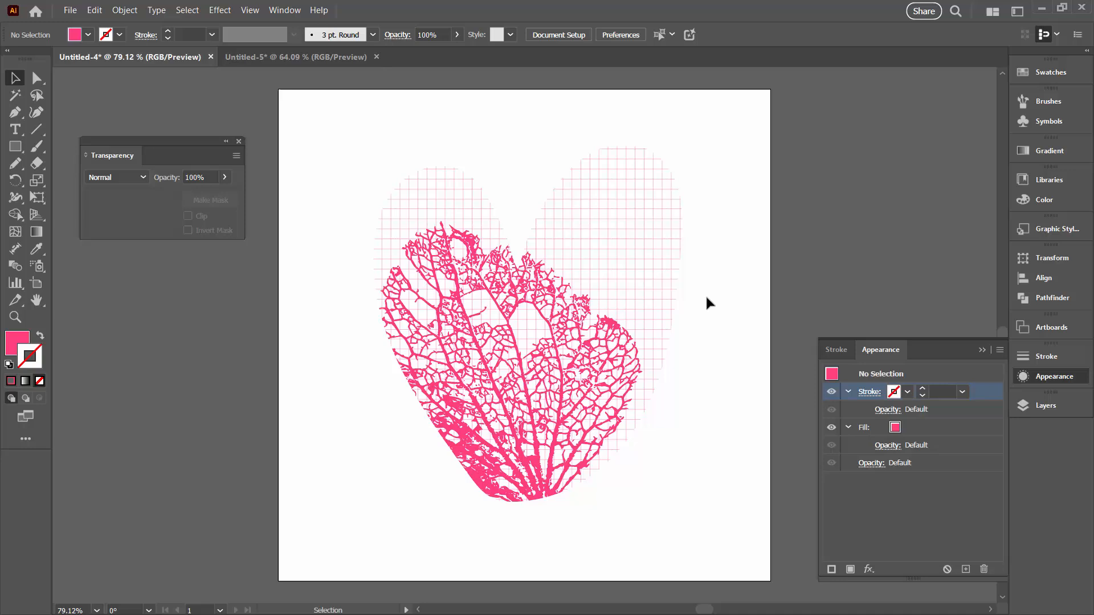
left_click(518, 436)
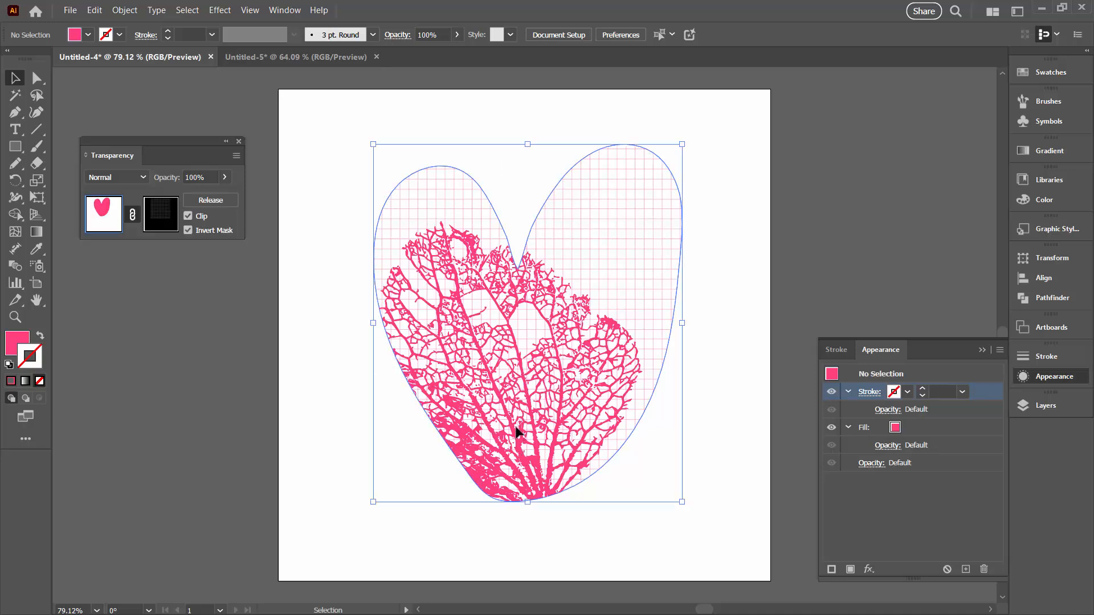
left_click(907, 392)
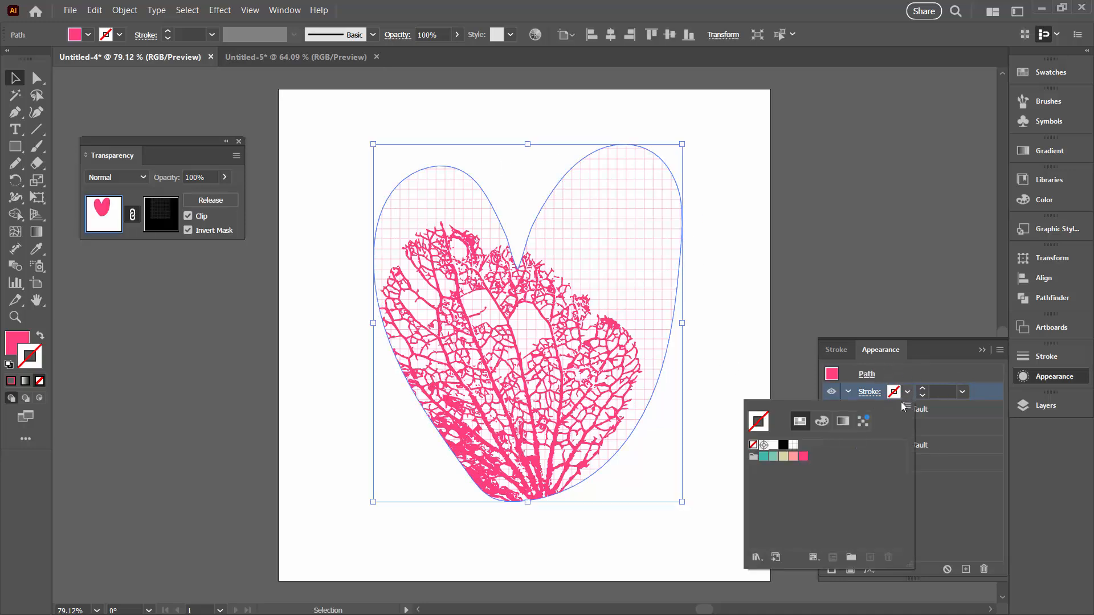
left_click(804, 456)
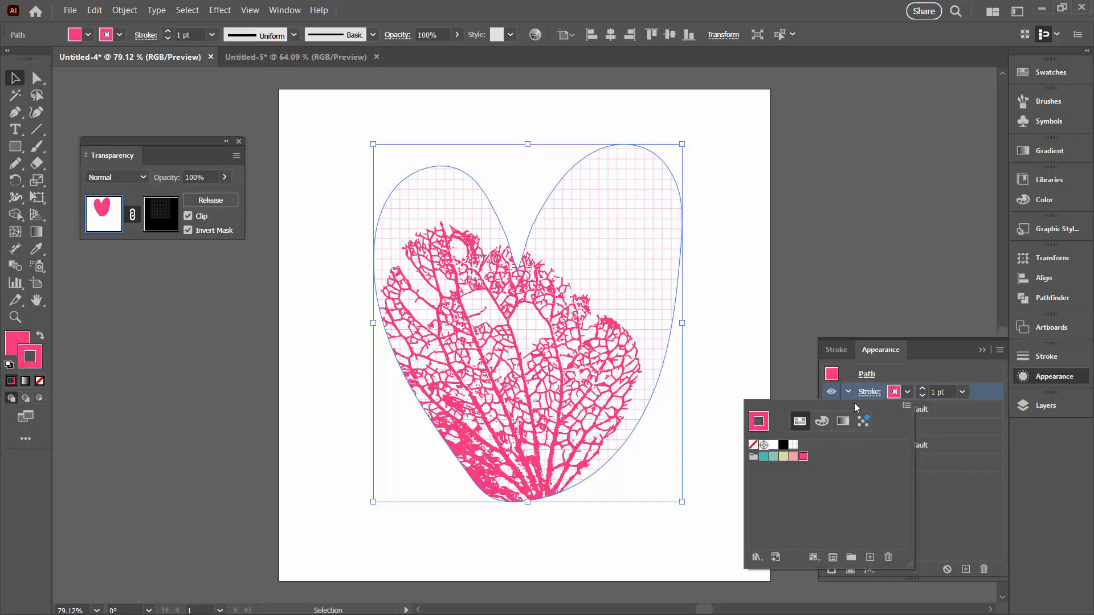
left_click(922, 389)
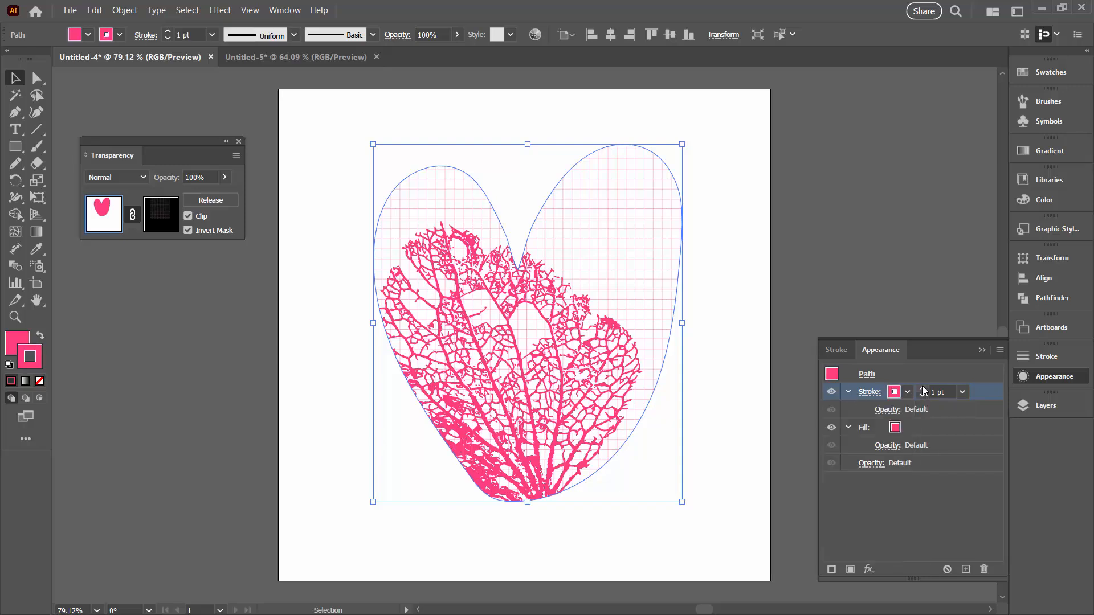
left_click(922, 388)
left_click(923, 389)
left_click(922, 388)
left_click(922, 389)
left_click(922, 388)
left_click(922, 388)
left_click(922, 388)
left_click(922, 388)
left_click(922, 388)
left_click(922, 389)
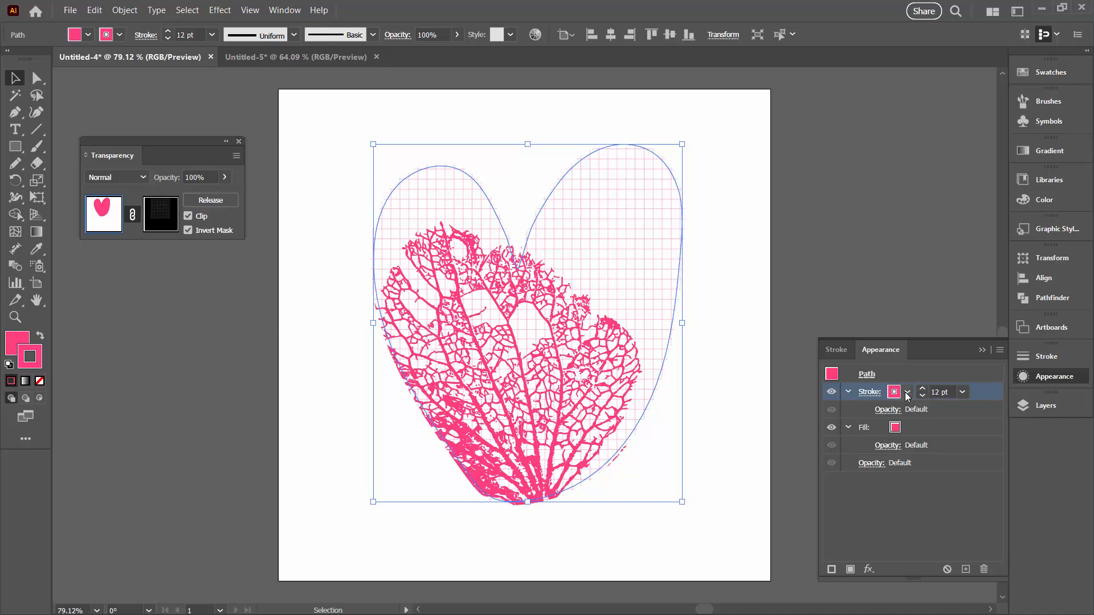
Try a teal colour on the heart's stroke, and set the stroke back to None
left_click(907, 393)
left_click(764, 456)
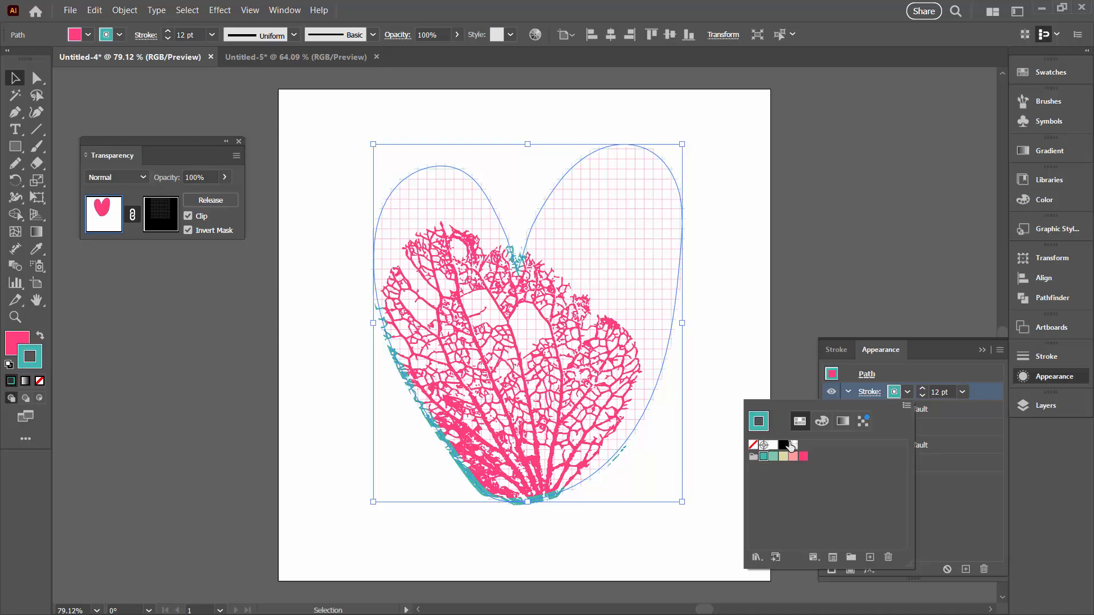
left_click(908, 392)
left_click(908, 392)
left_click(753, 444)
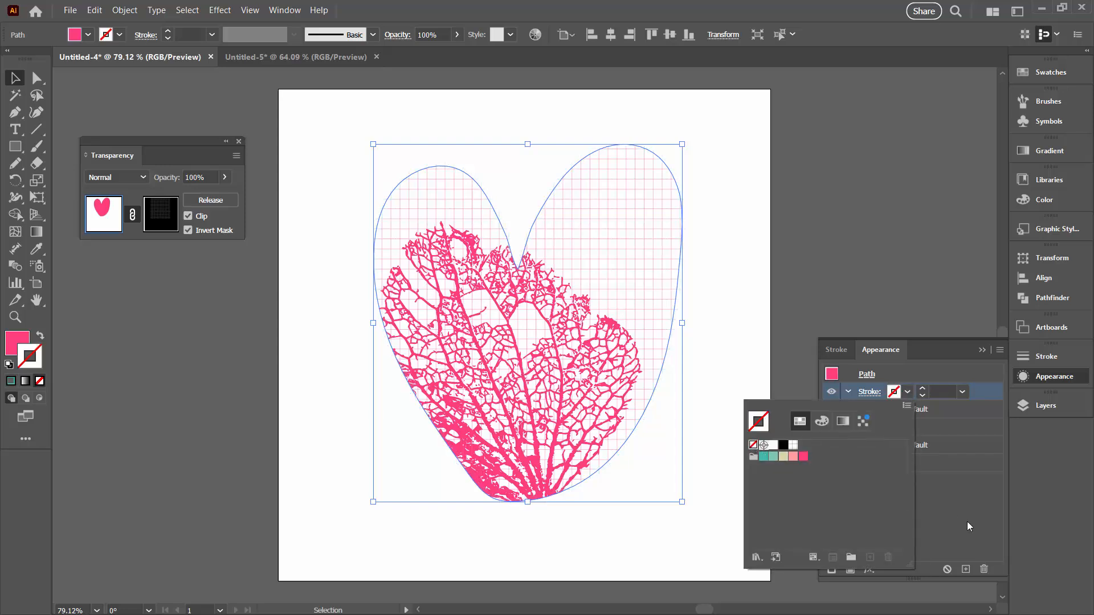
left_click(966, 523)
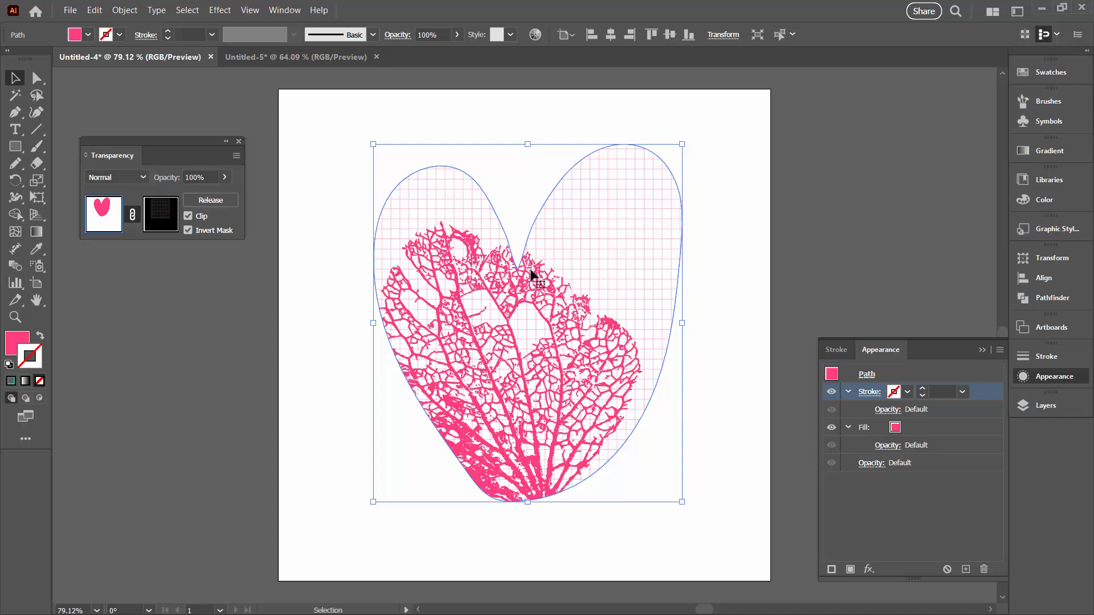
Show the layer list and put the masked heart path into a group of its own
left_click(1052, 405)
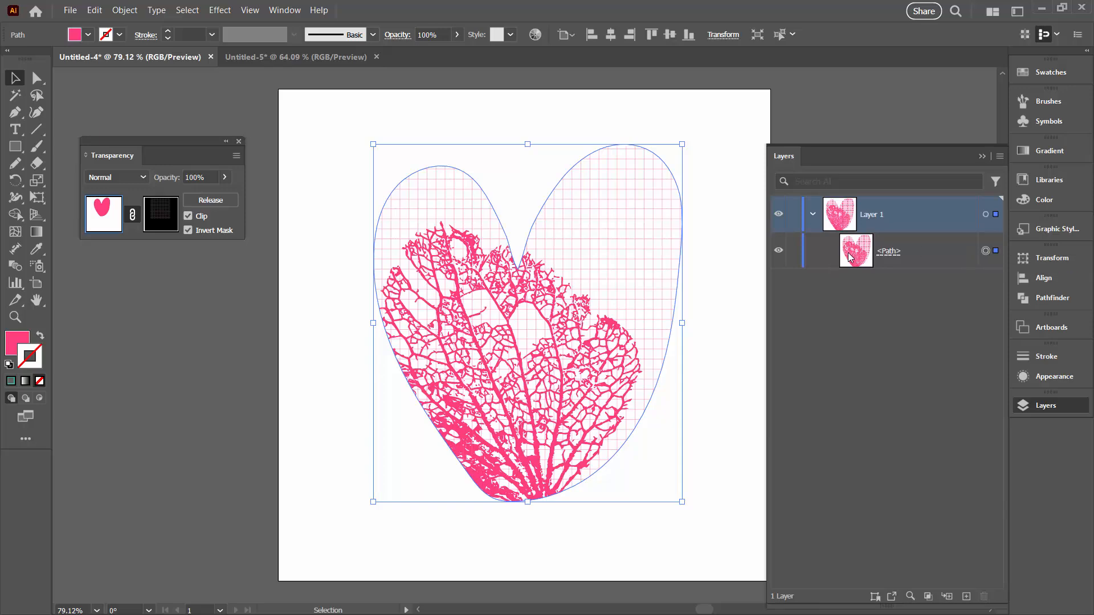
left_click(126, 11)
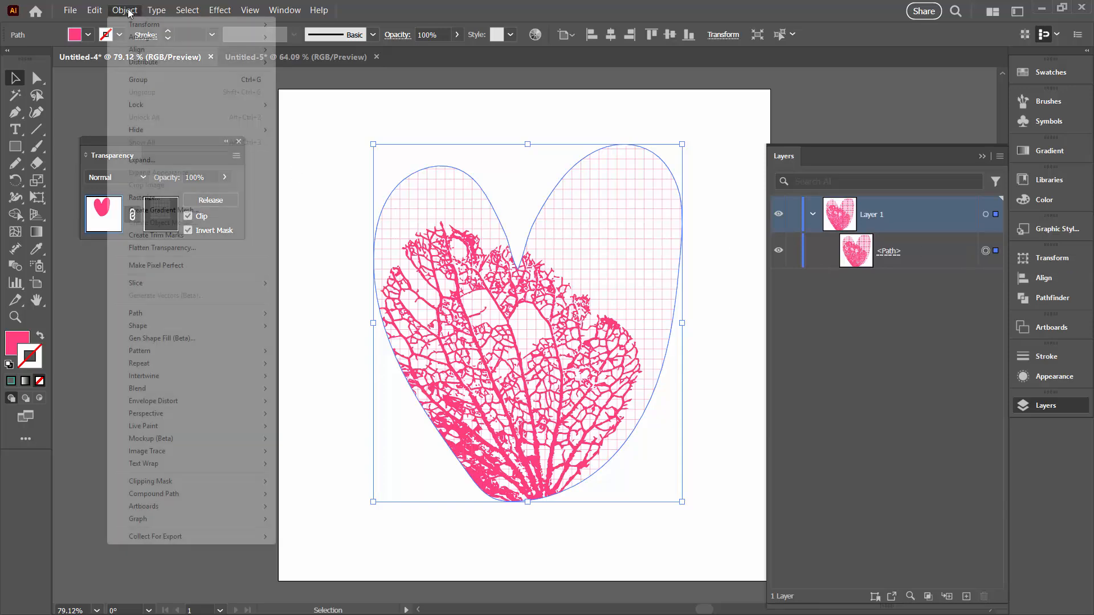
left_click(134, 80)
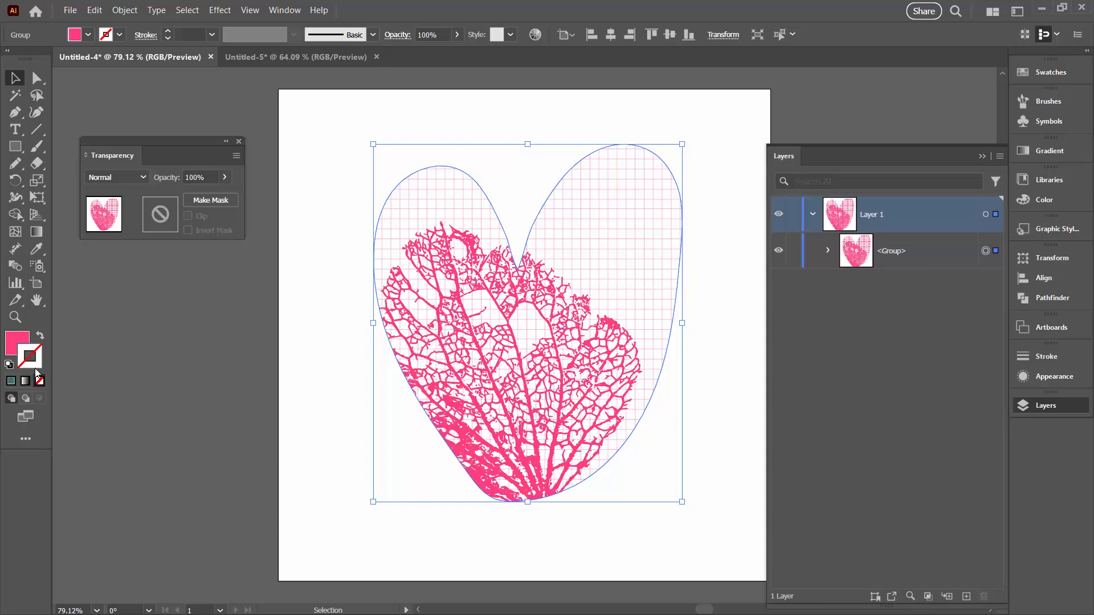
Add a new stroke to the heart's group and colour it with the bright pink swatch
left_click(1041, 375)
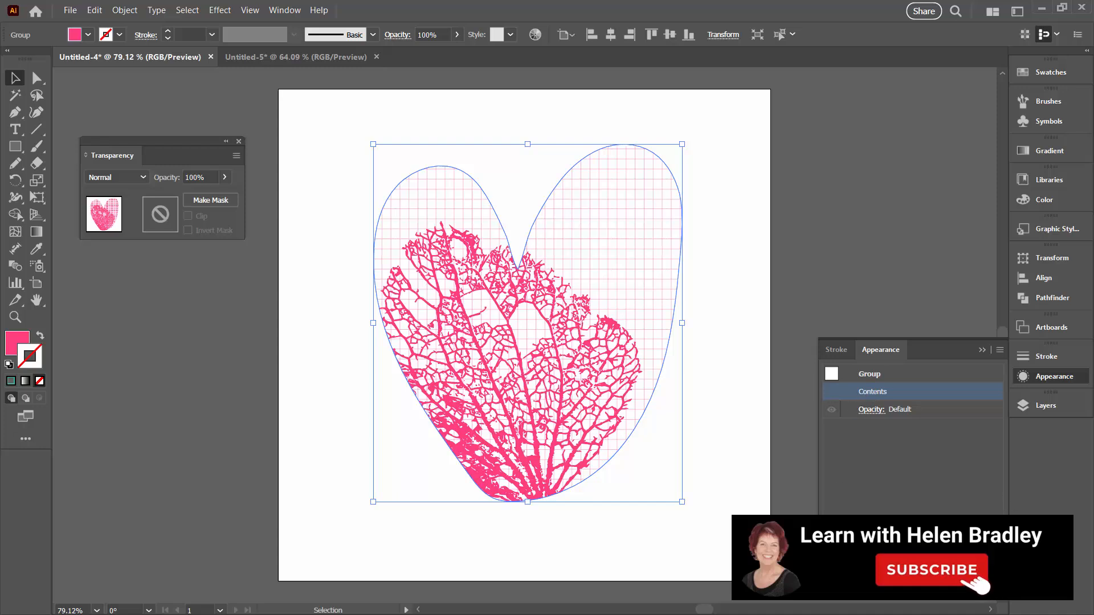
left_click(831, 569)
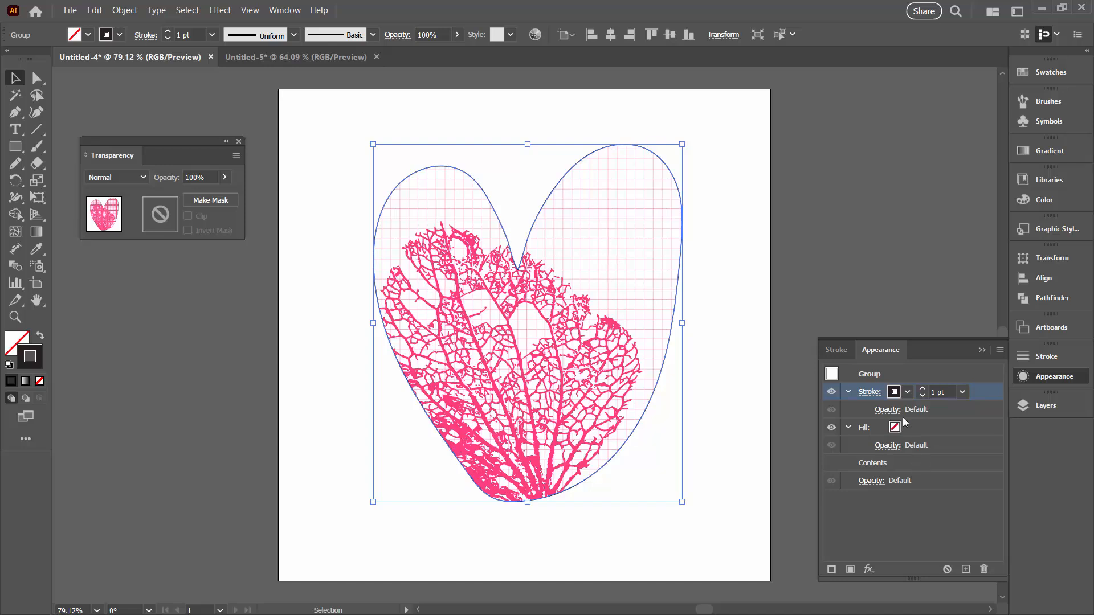
left_click(908, 392)
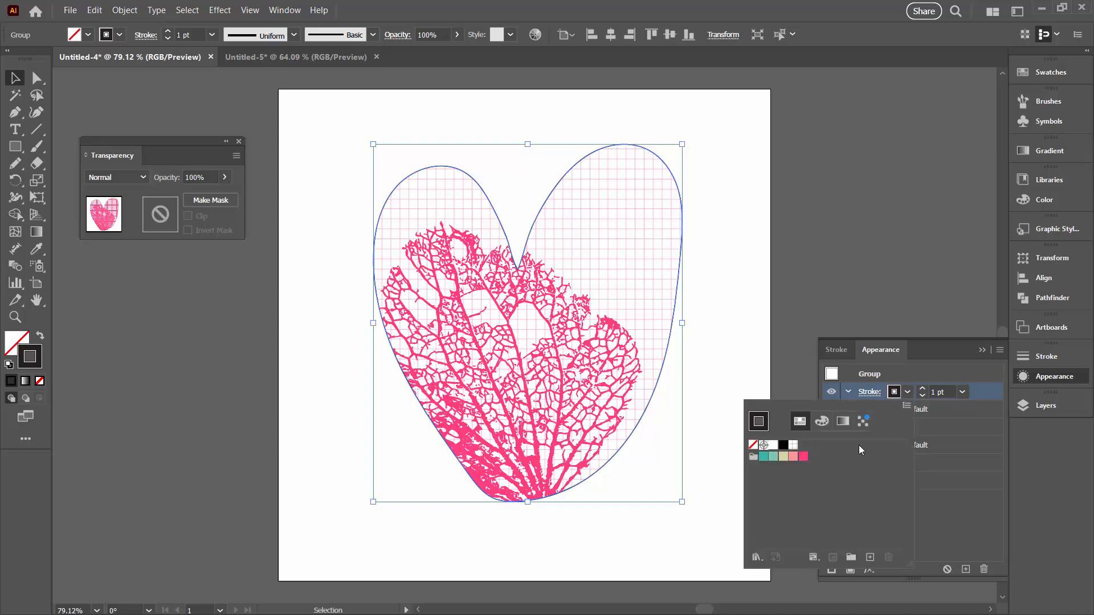
left_click(803, 456)
Raise the weight of the group's pink stroke to 5 pt and deselect the artwork
left_click(923, 390)
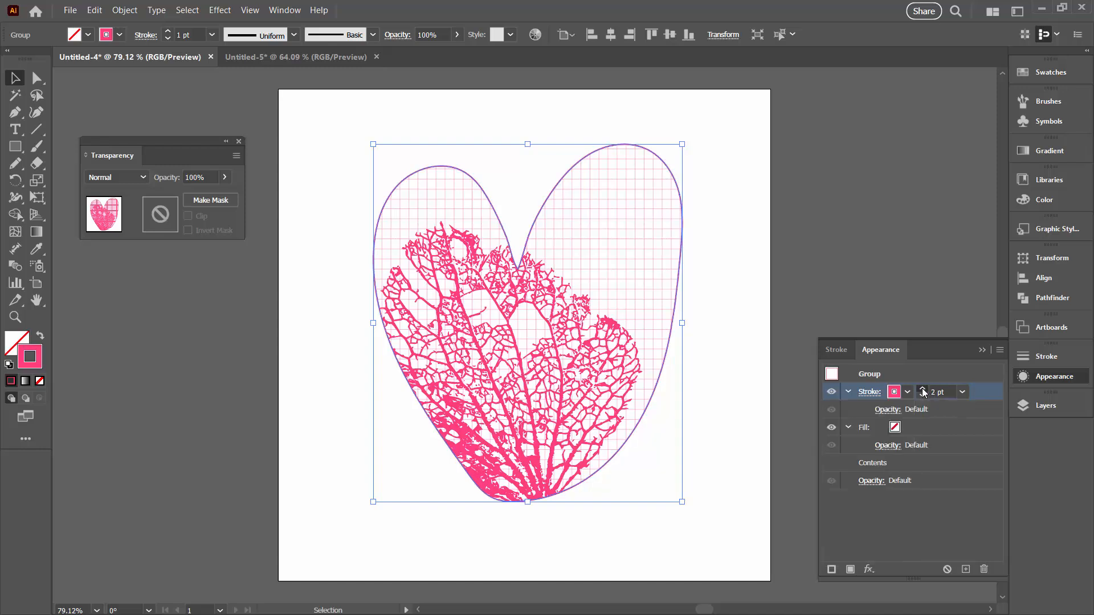
left_click(923, 390)
left_click(923, 390)
left_click(923, 390)
left_click(744, 459)
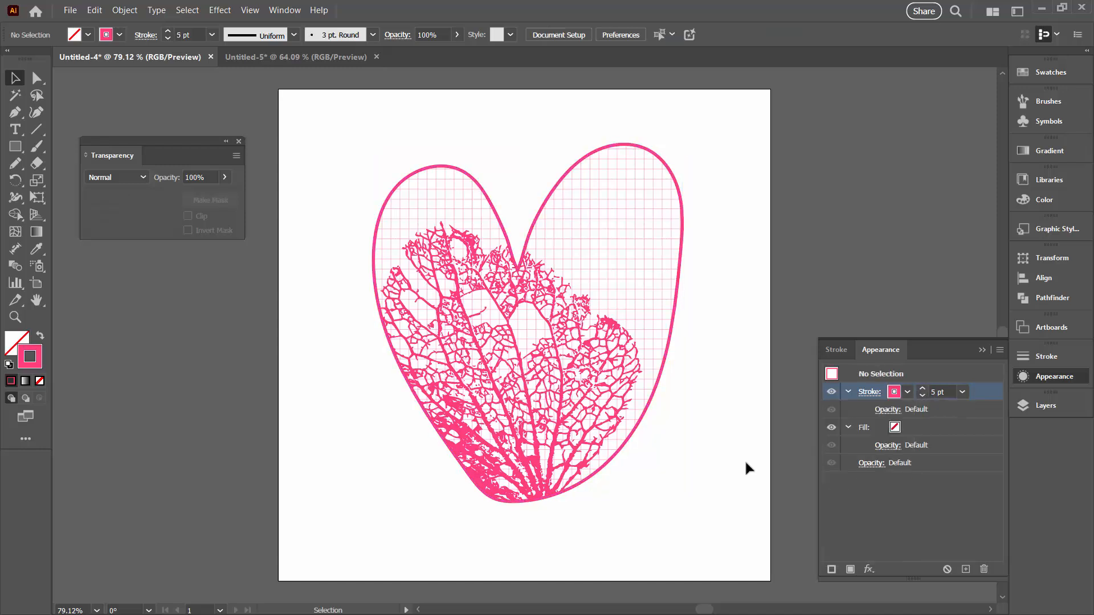